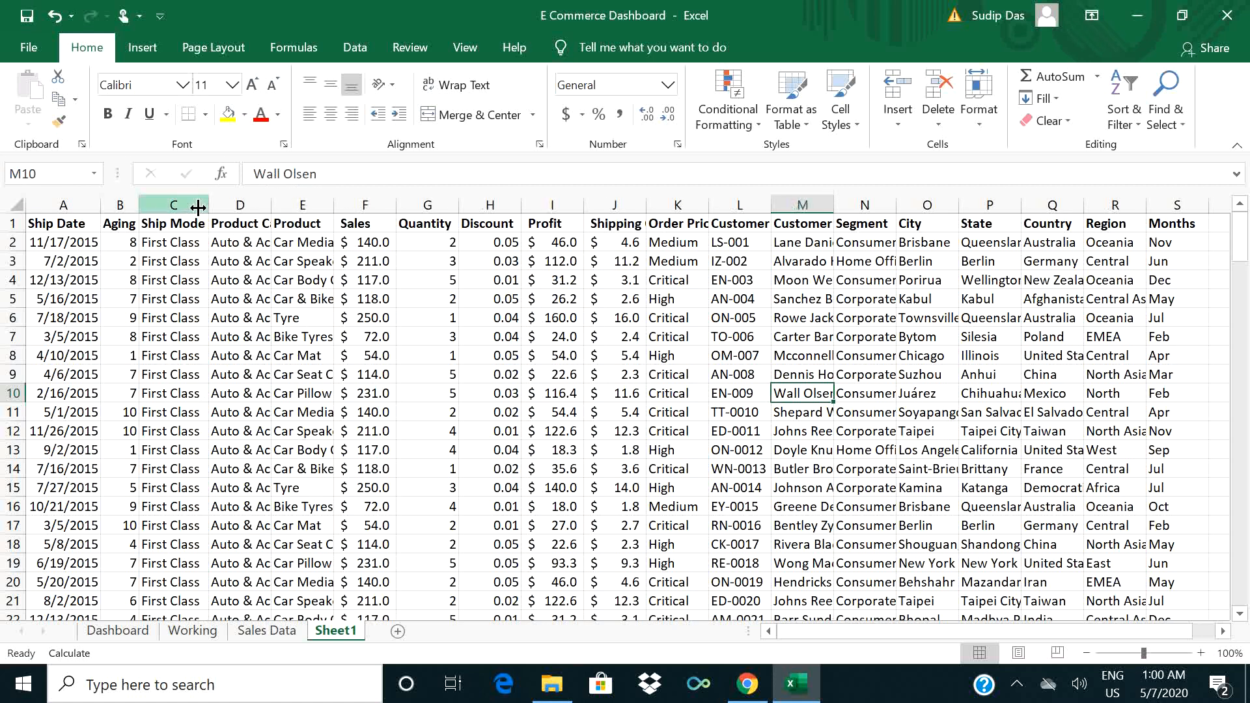
Auto-fit the Product Category column to the width of its contents
{"action": "double_click", "coordinate": [271, 205]}
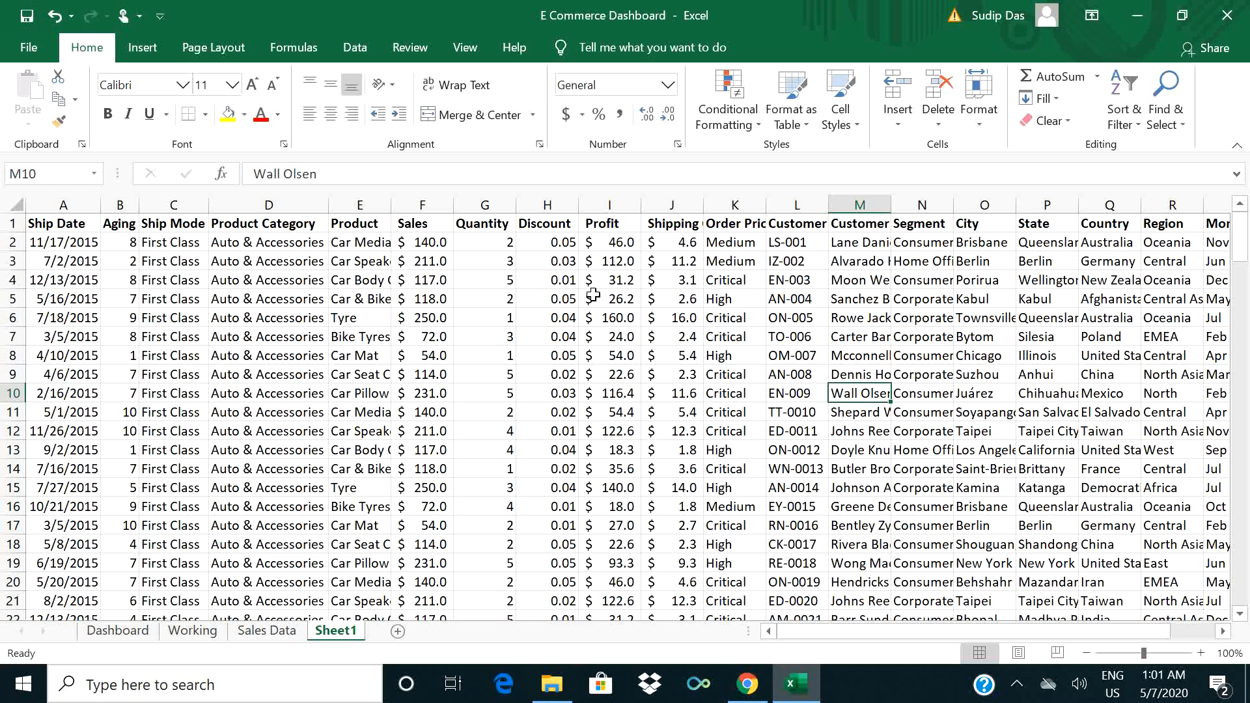
Examine the Profit column values and the individual order rows they belong to
{"action": "left_click", "coordinate": [593, 294]}
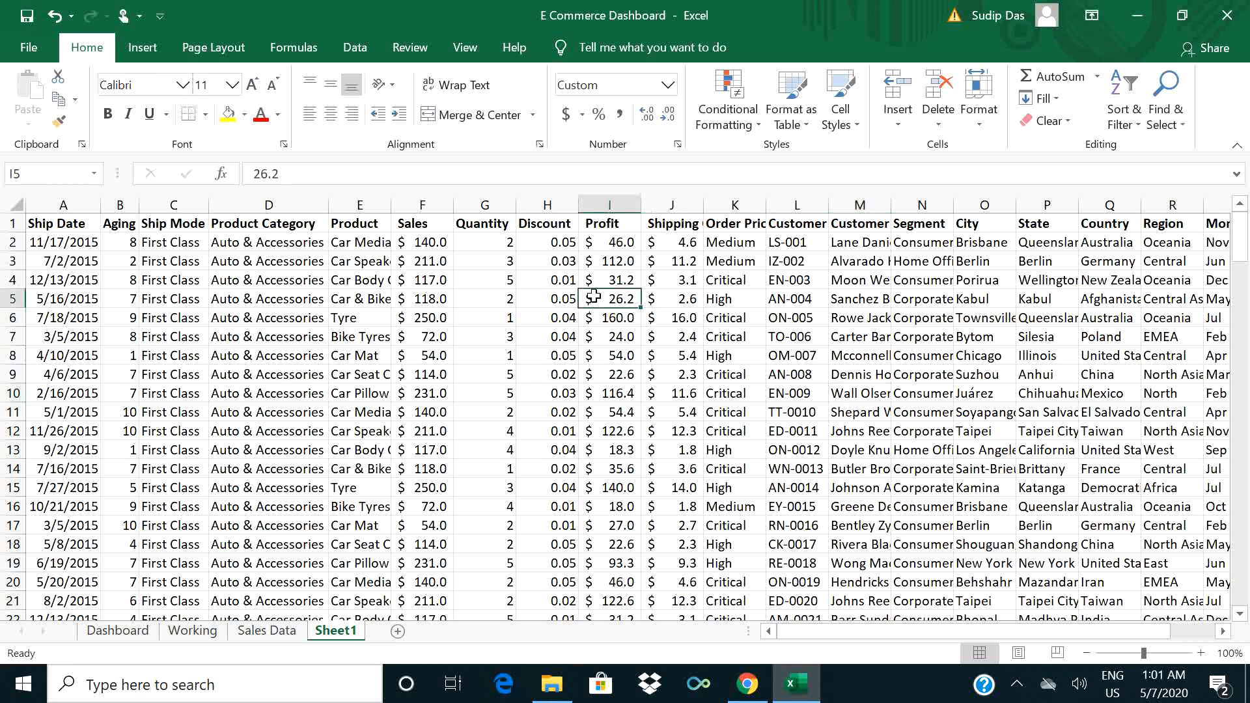
{"action": "left_click", "coordinate": [506, 306]}
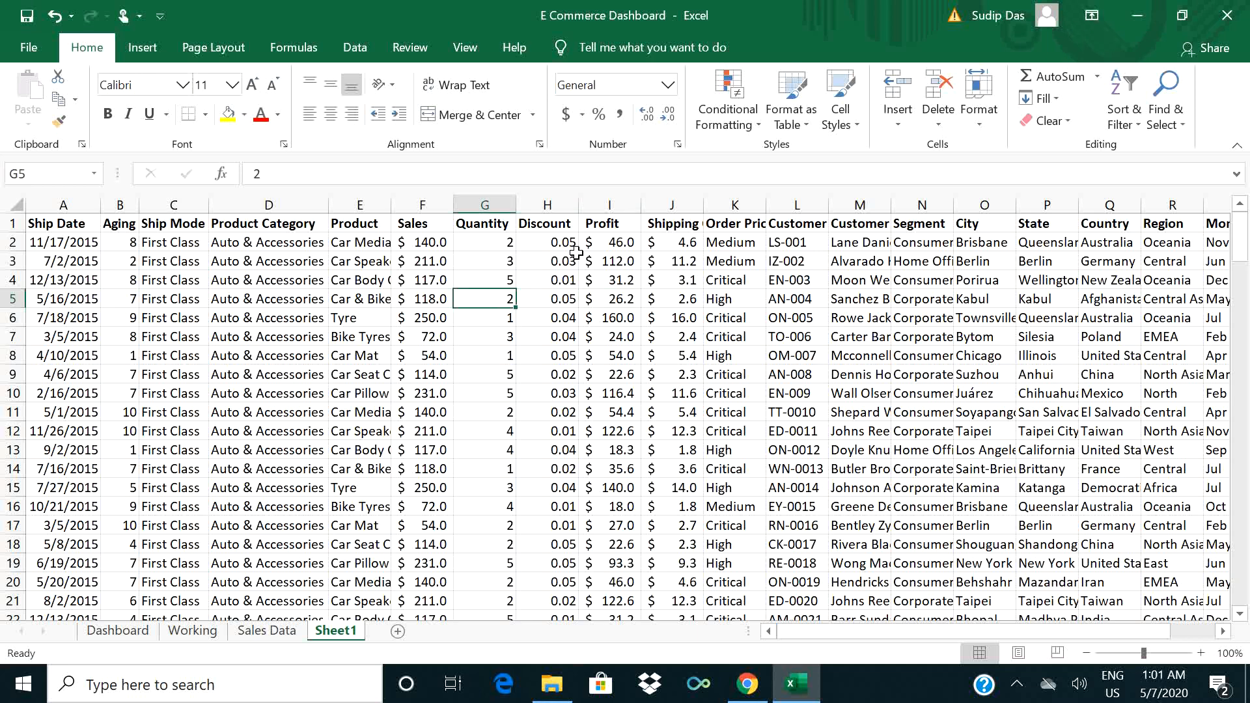
{"action": "left_click", "coordinate": [622, 208]}
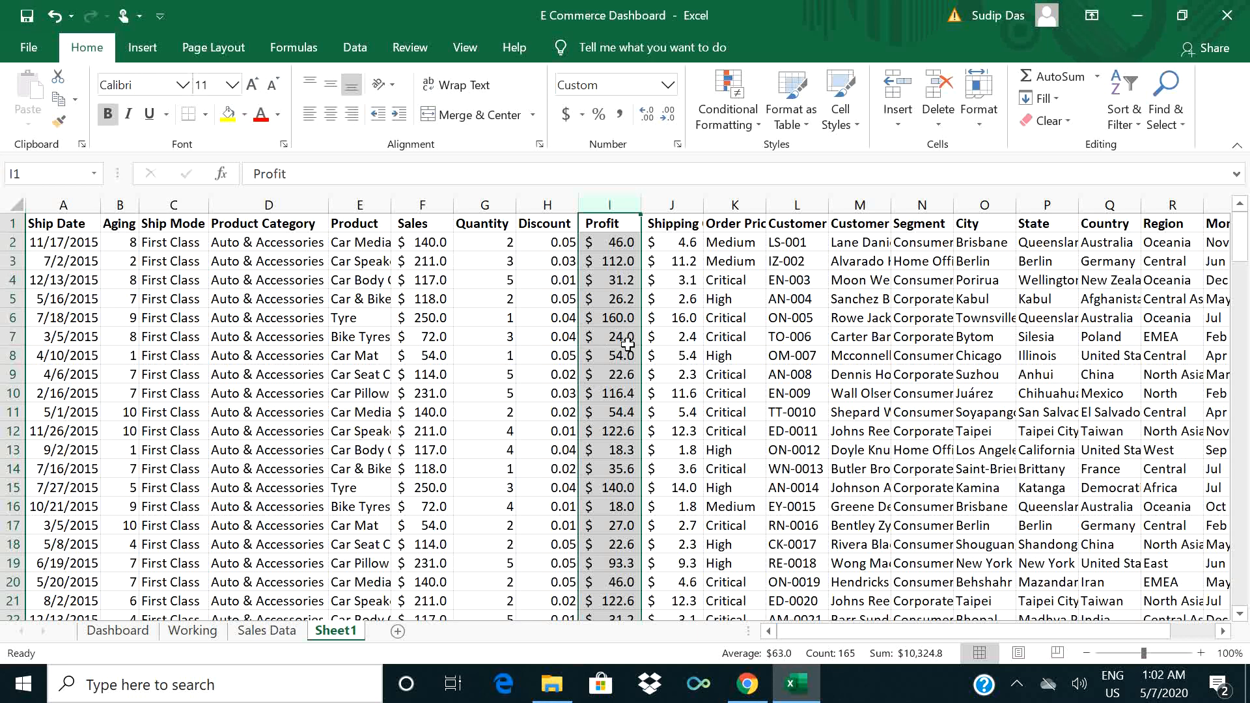
{"action": "left_click", "coordinate": [612, 262]}
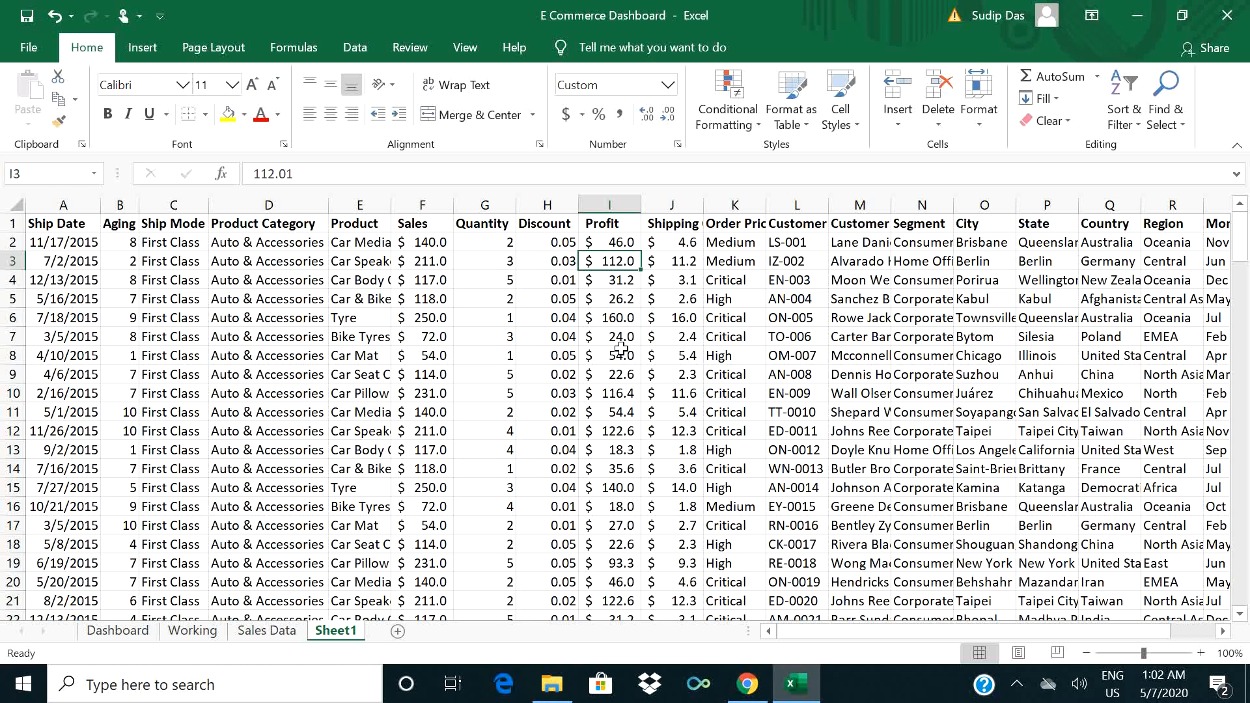
{"action": "left_click", "coordinate": [626, 413]}
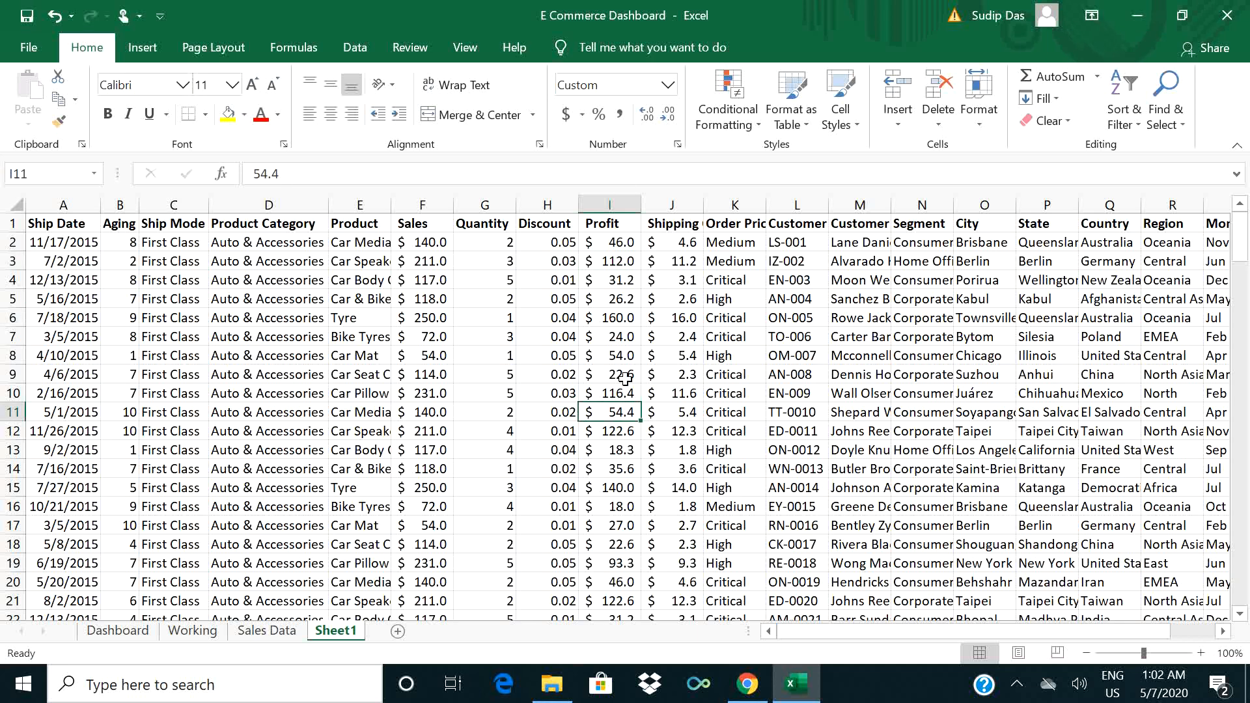
{"action": "left_click", "coordinate": [10, 279]}
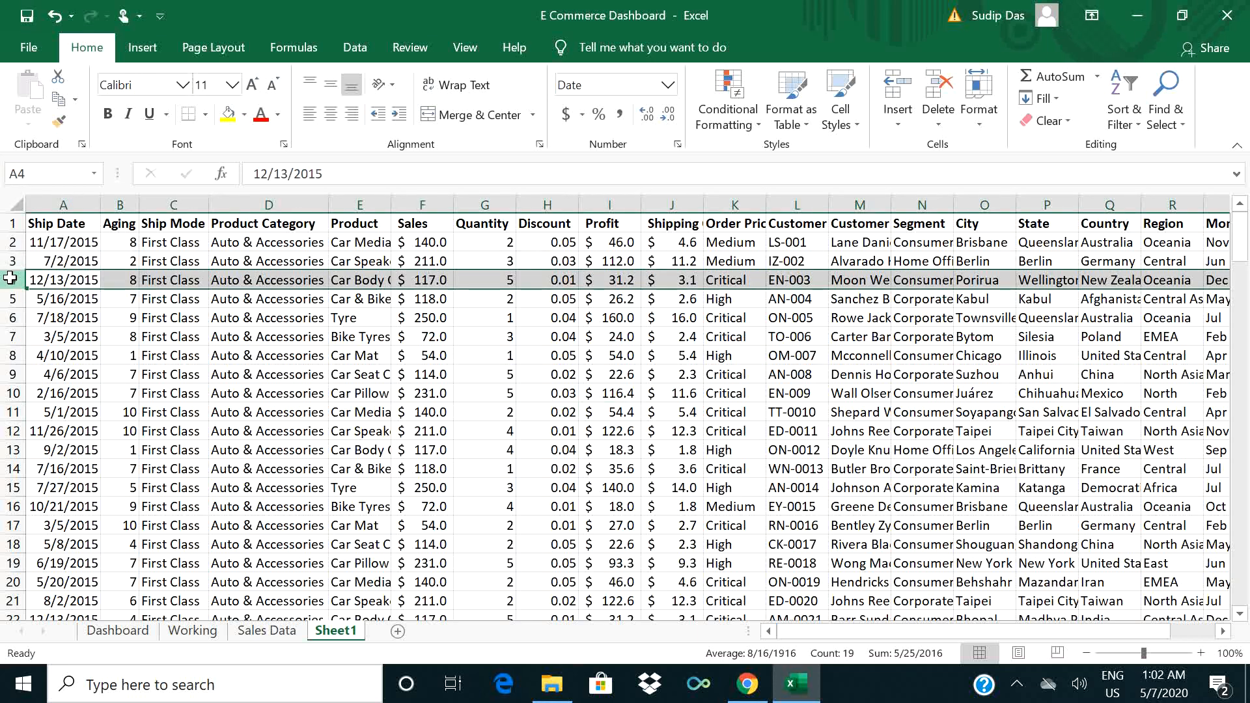
{"action": "left_click", "coordinate": [13, 261]}
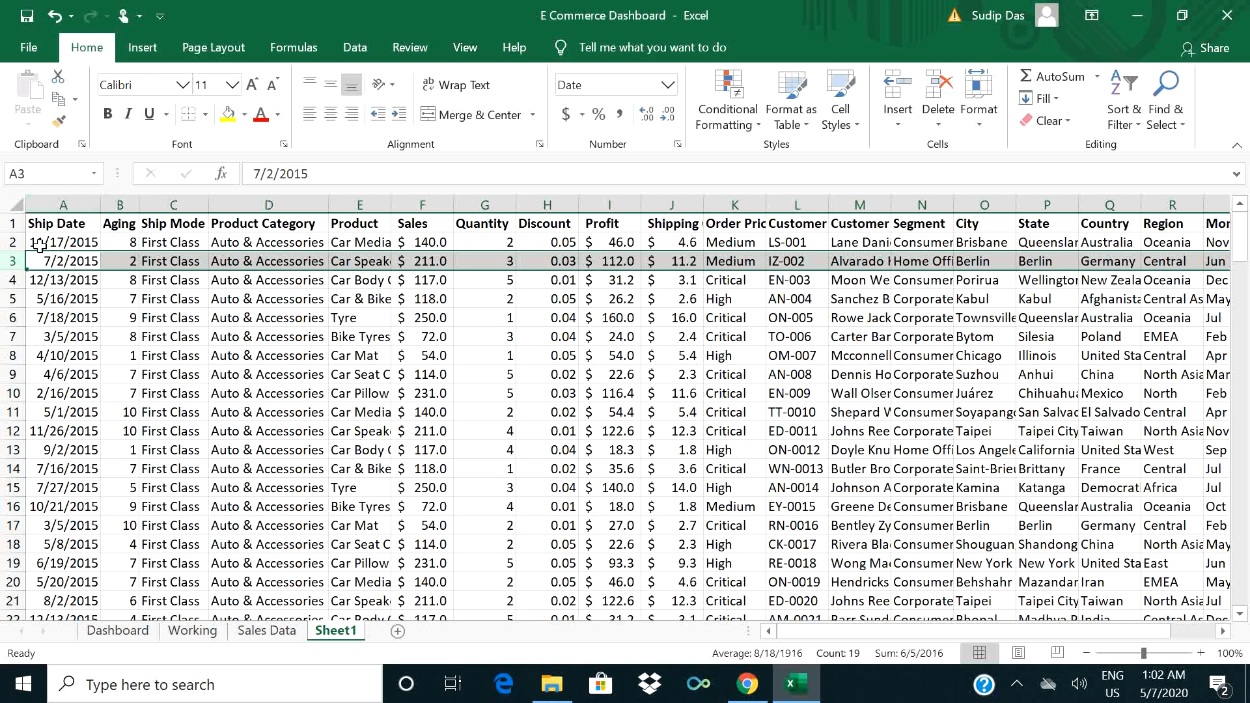
Start a formula-based conditional formatting rule for the data range A2:S165 with the formula =IF($I2>100,True,False)
{"action": "left_click", "coordinate": [39, 246]}
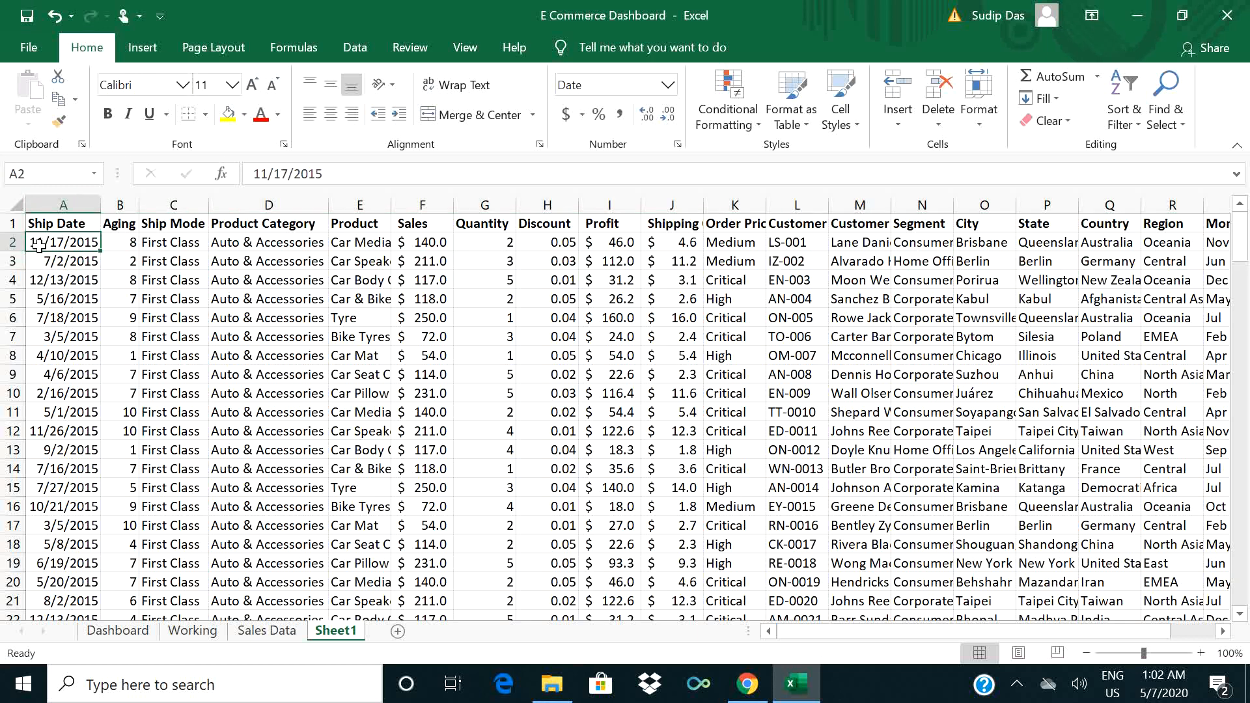
{"action": "left_click_drag", "start_coordinate": [39, 245], "coordinate": [1221, 551]}
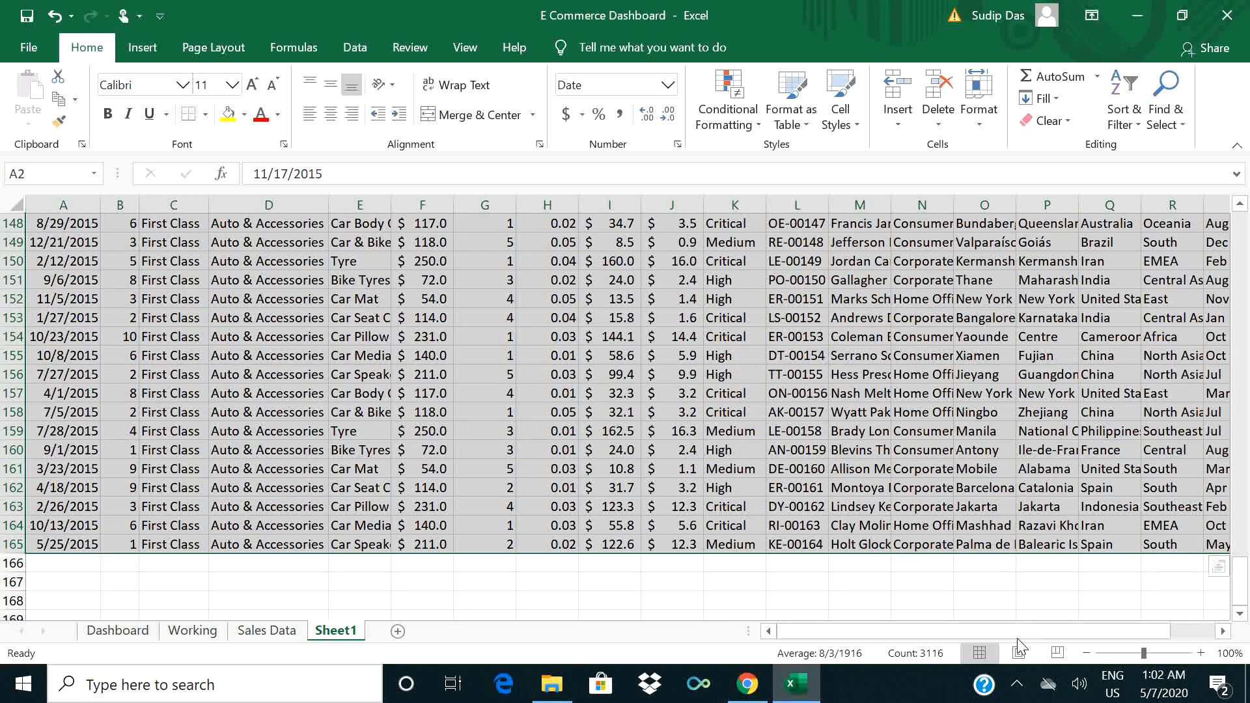
{"action": "left_click_drag", "start_coordinate": [1022, 635], "coordinate": [953, 639]}
{"action": "left_click_drag", "start_coordinate": [1239, 603], "coordinate": [1246, 228]}
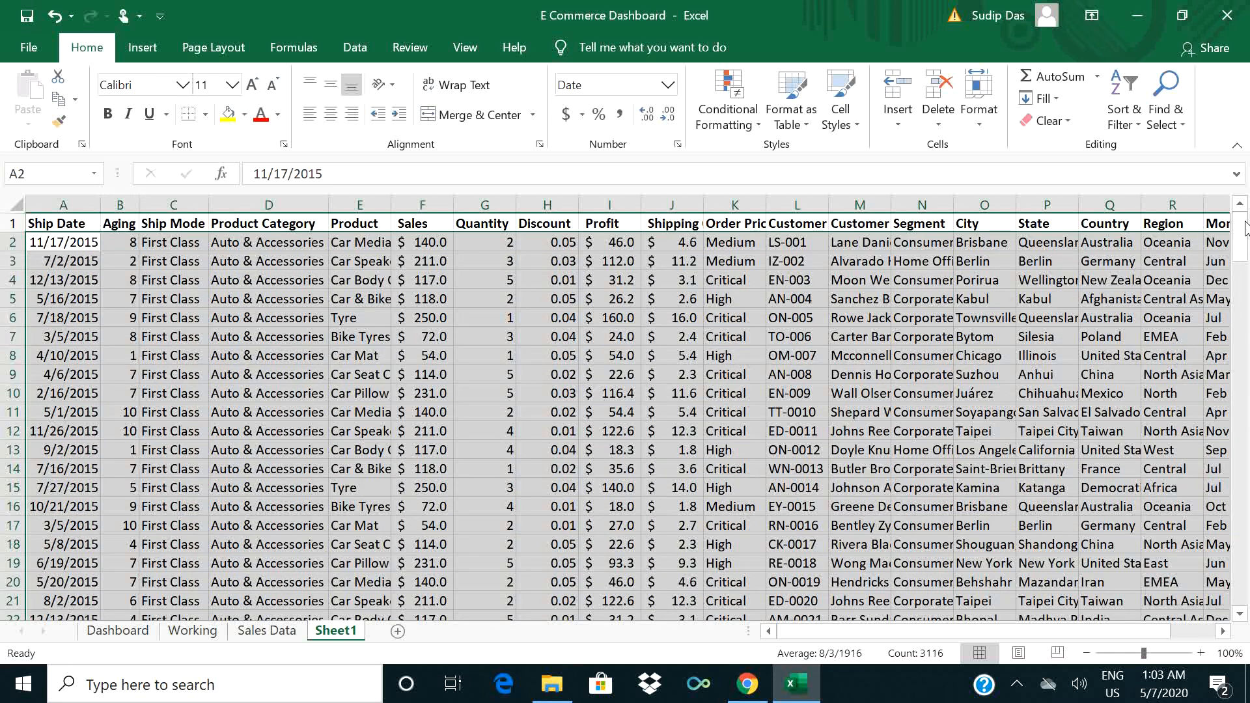
{"action": "left_click", "coordinate": [733, 99]}
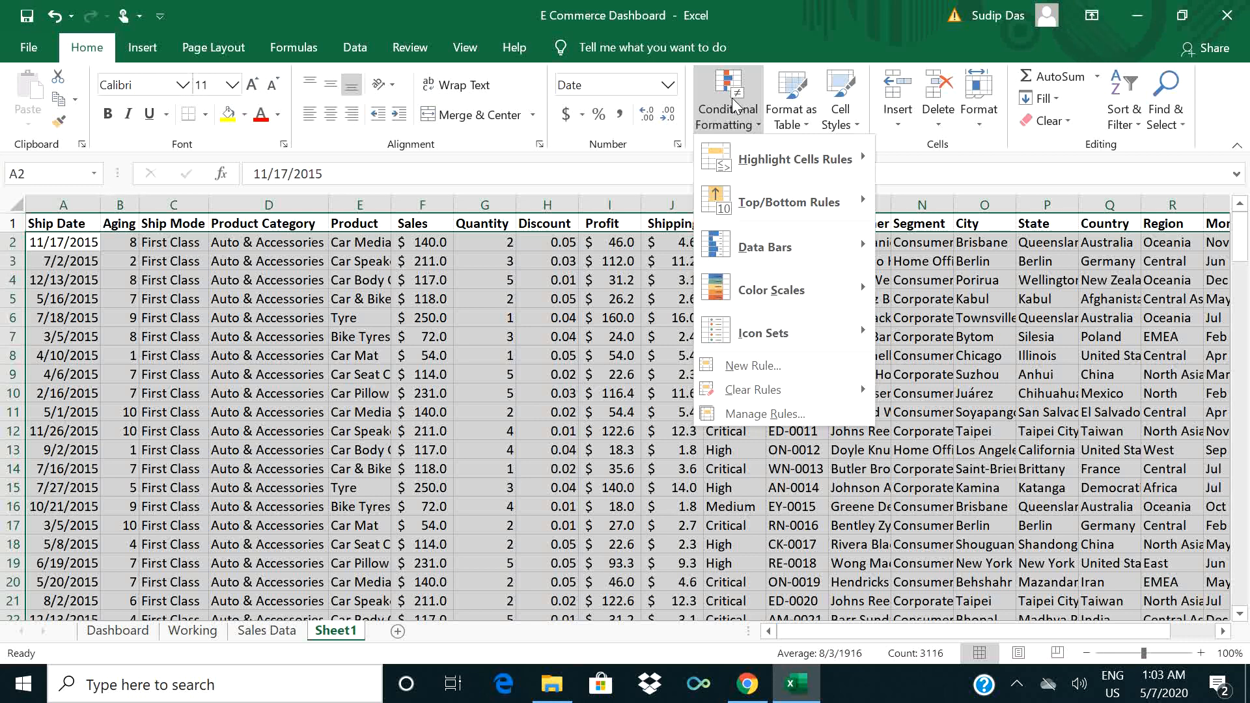
{"action": "left_click", "coordinate": [762, 366]}
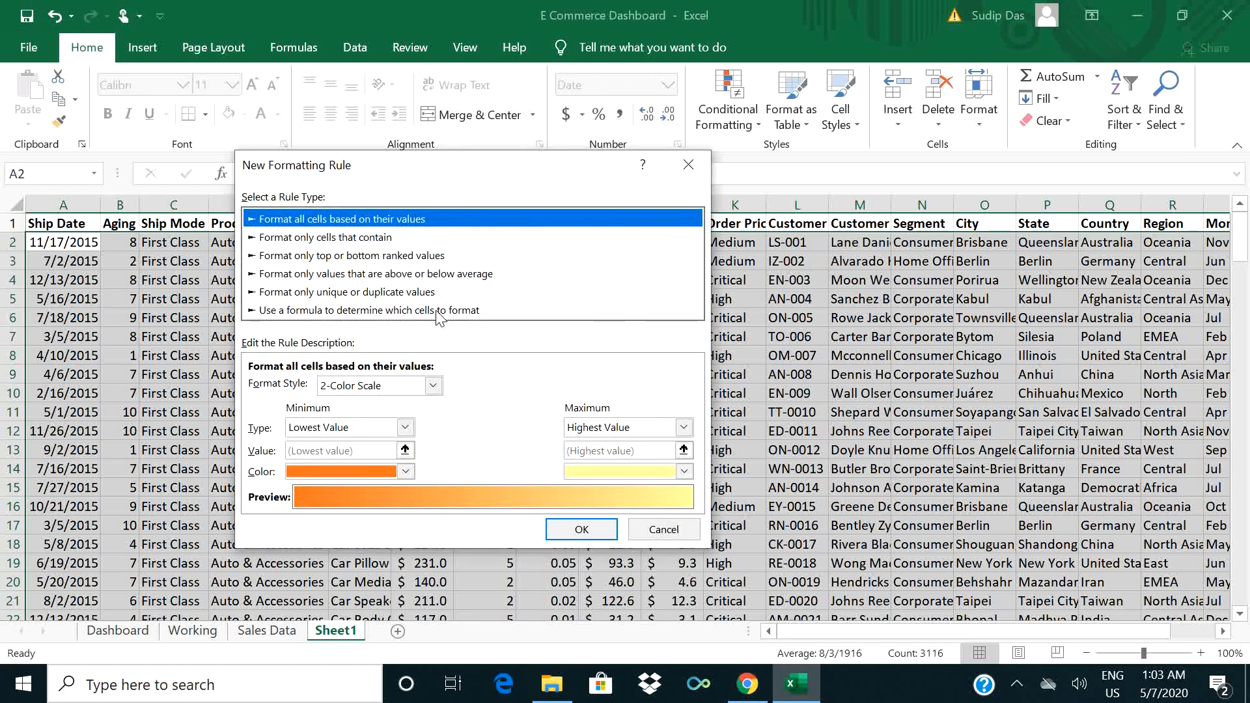
{"action": "left_click", "coordinate": [368, 310]}
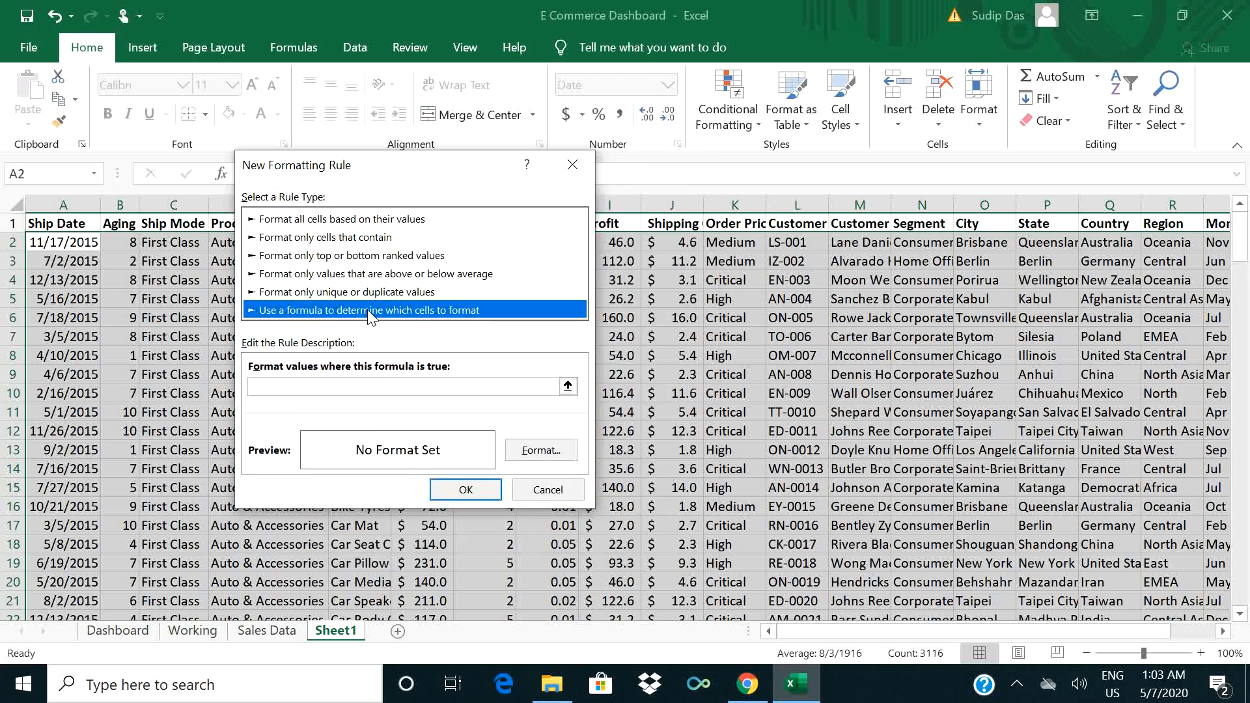
{"action": "left_click", "coordinate": [368, 387]}
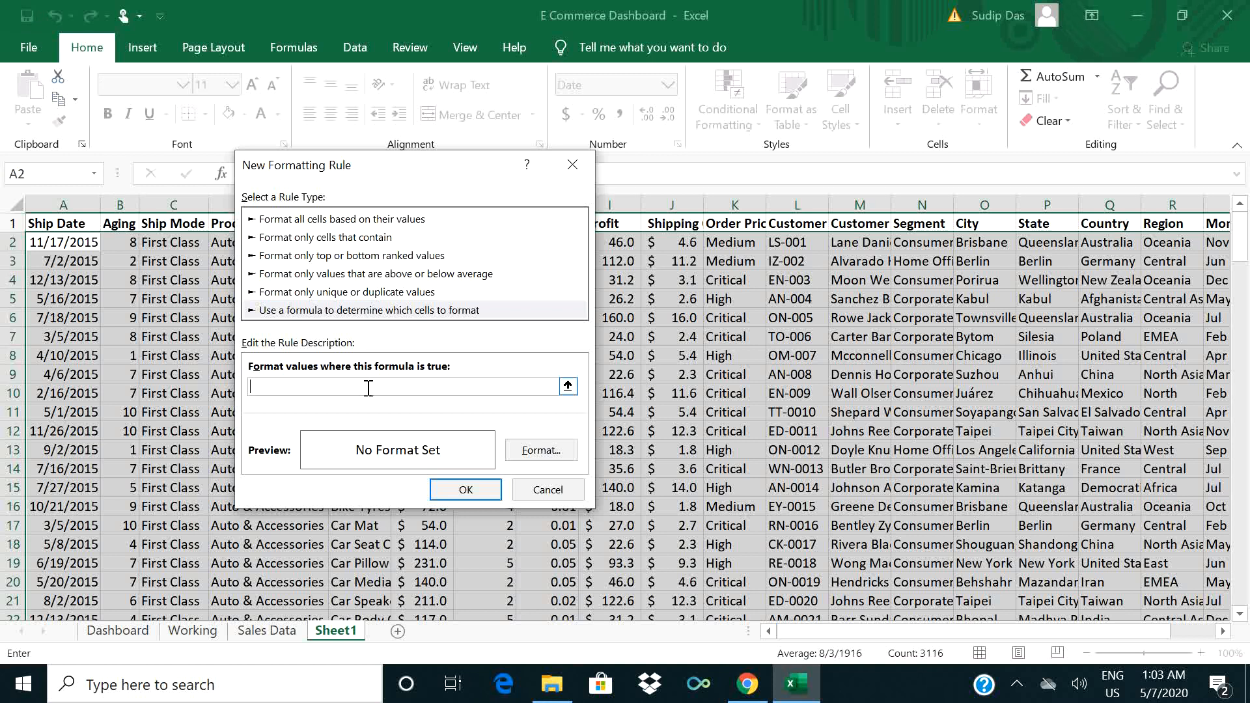
{"action": "type", "text": "=IF("}
{"action": "left_click_drag", "start_coordinate": [411, 175], "coordinate": [383, 189]}
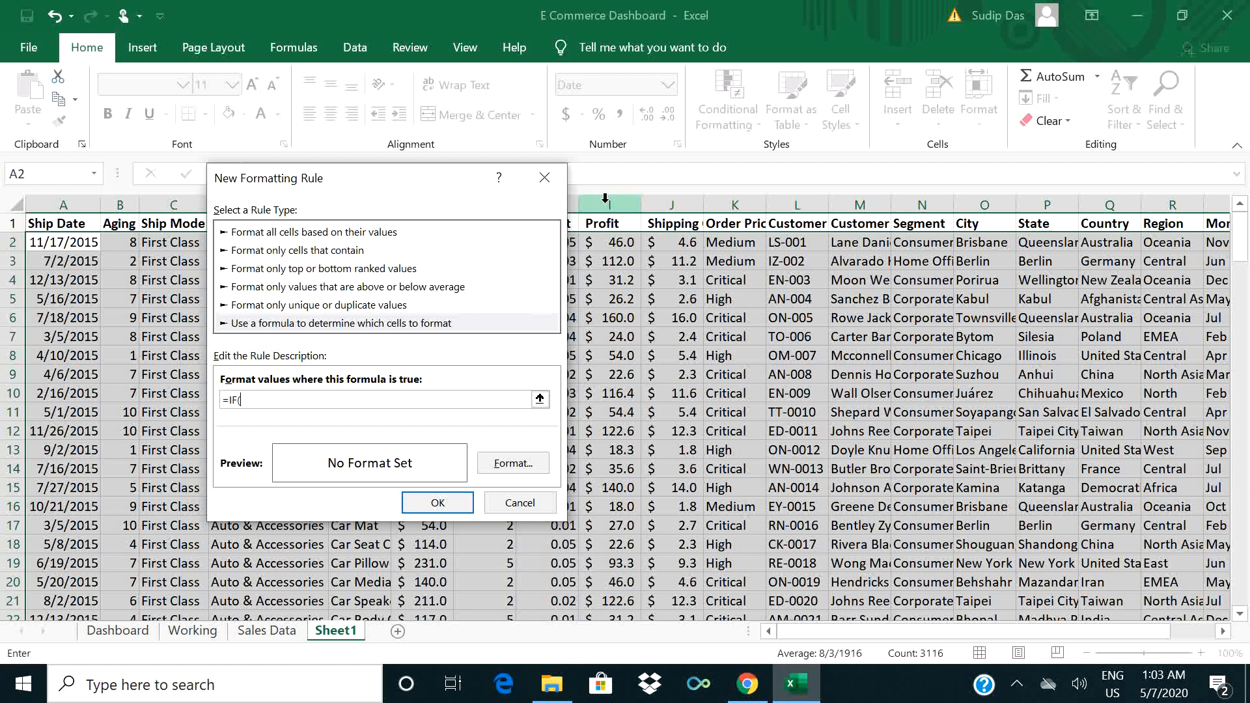
{"action": "type", "text": "$I"}
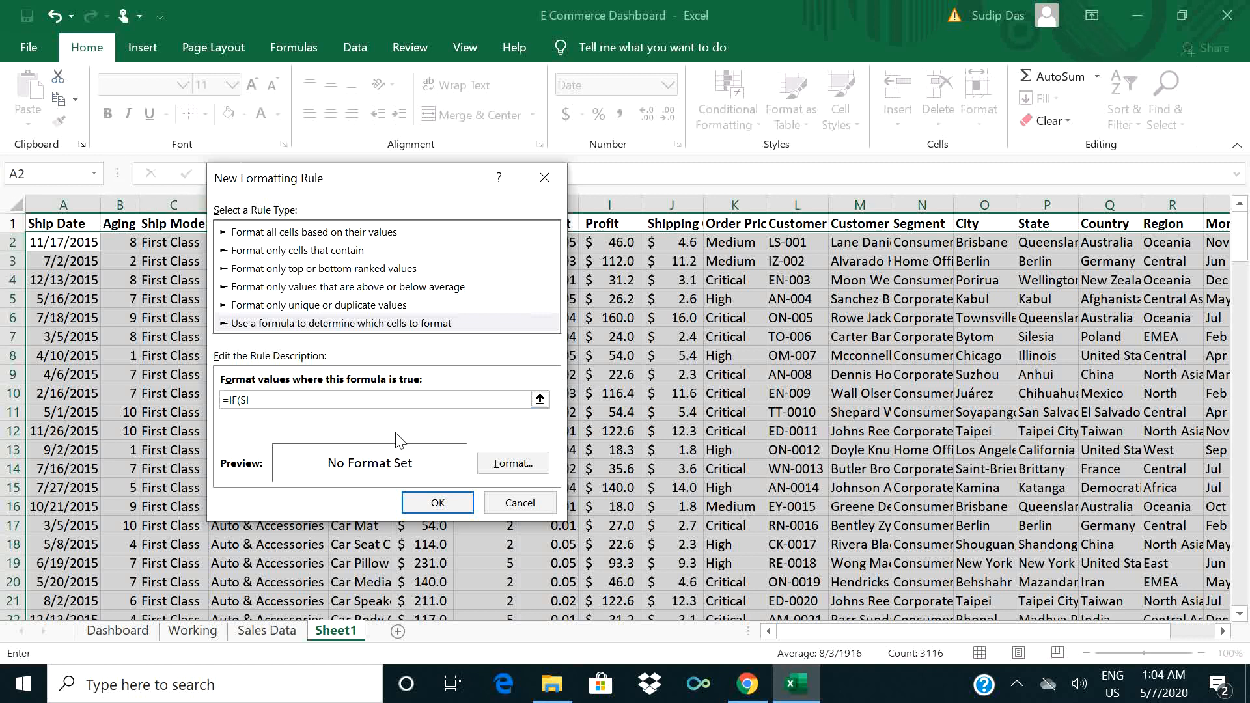
{"action": "type", "text": "2>100,True,False"}
Give the new formatting rule a yellow background fill and apply it to the selected data
{"action": "left_click", "coordinate": [514, 464]}
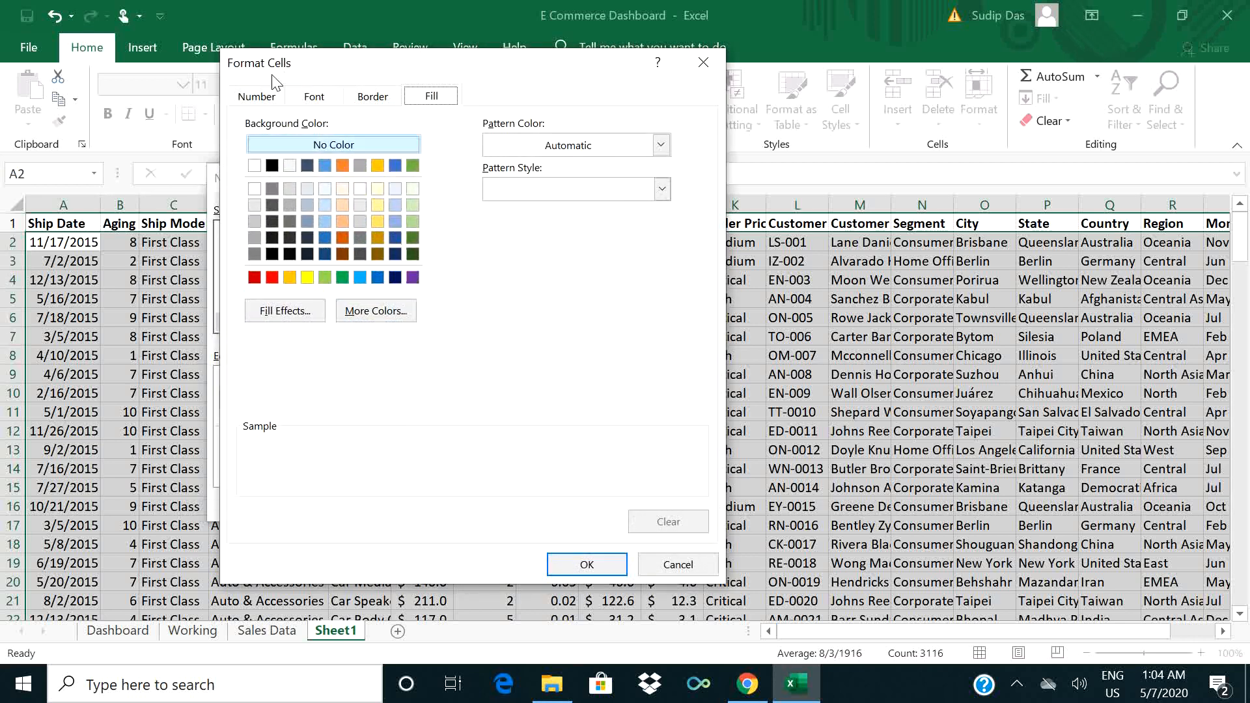
{"action": "left_click", "coordinate": [307, 278]}
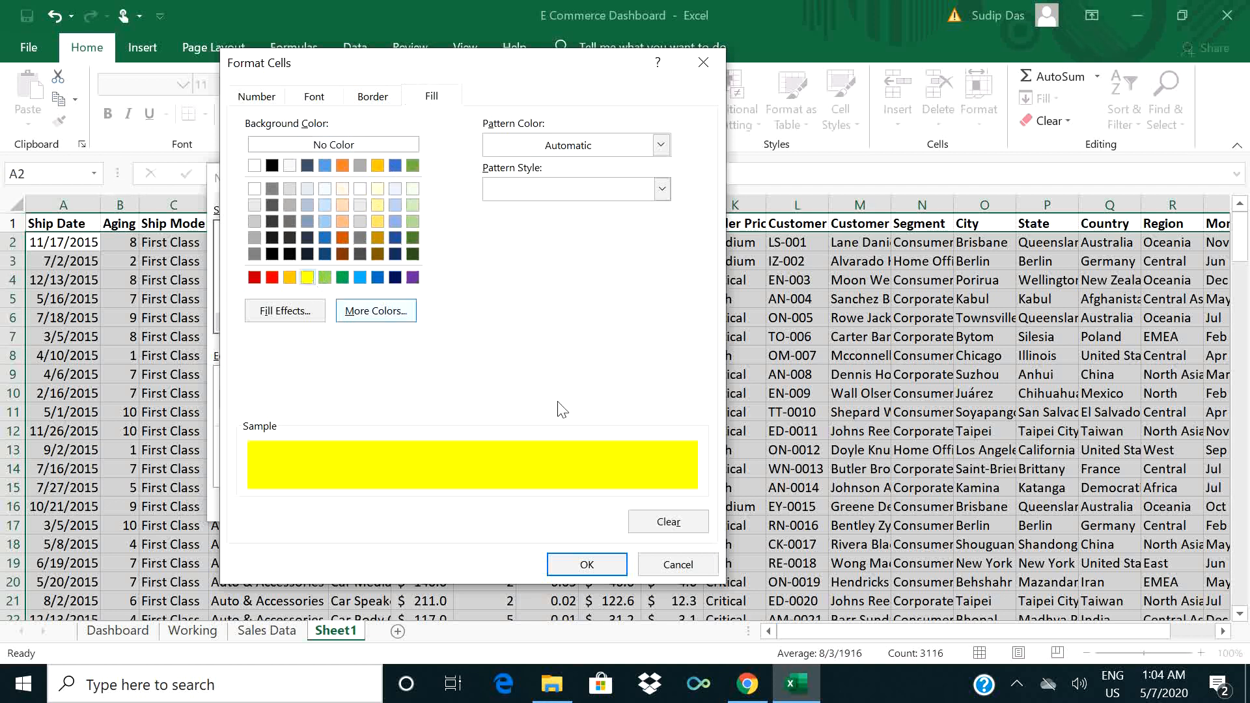
{"action": "left_click", "coordinate": [595, 564]}
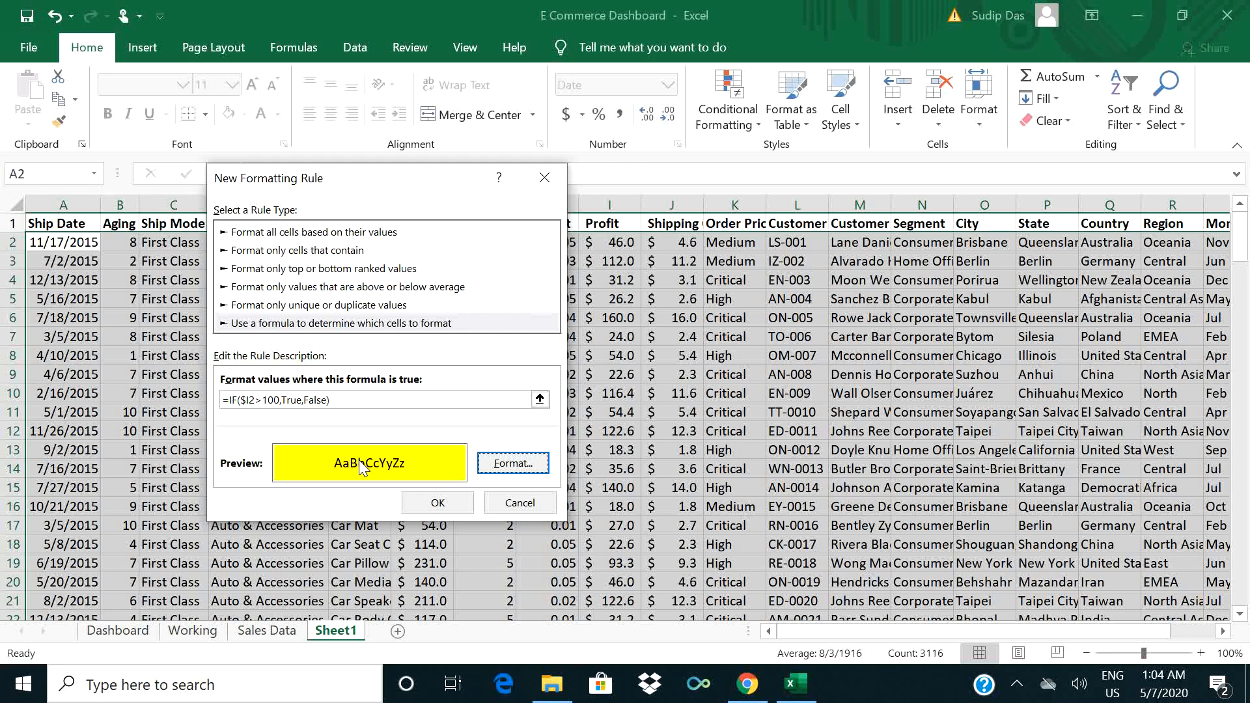
{"action": "left_click", "coordinate": [447, 510]}
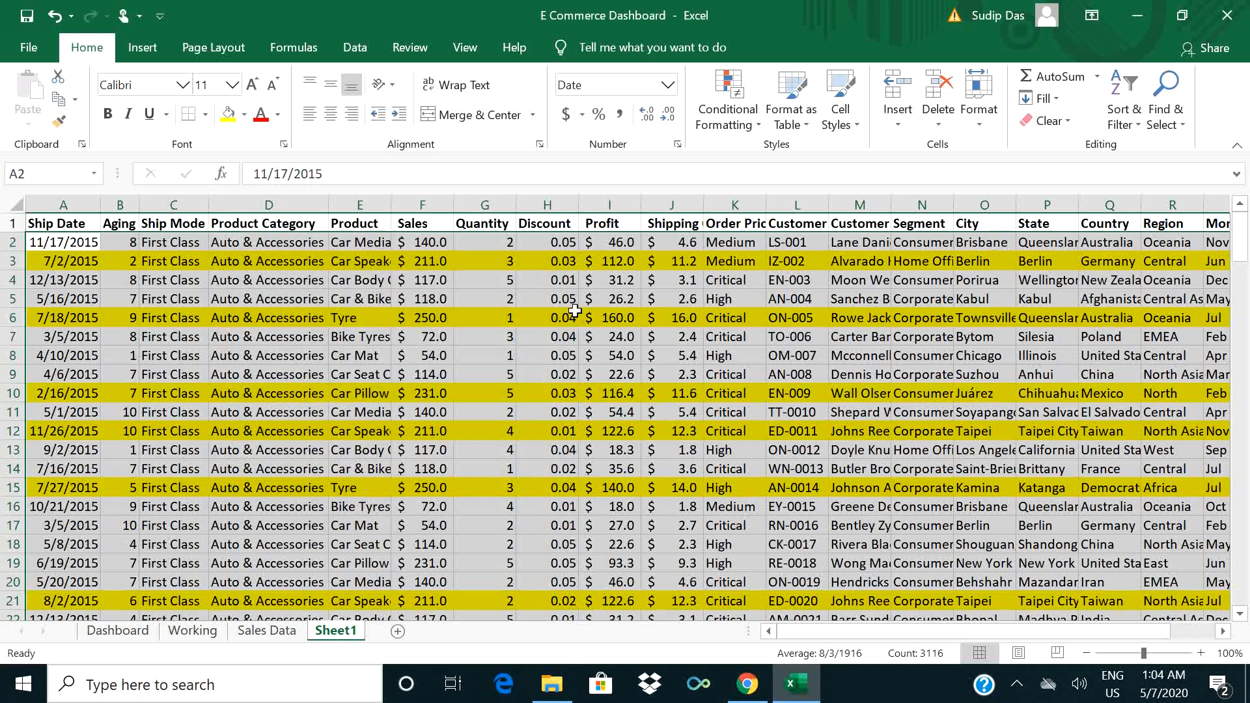
Check the highlighted rows throughout the table against their Profit values, including the last column
{"action": "left_click", "coordinate": [614, 262]}
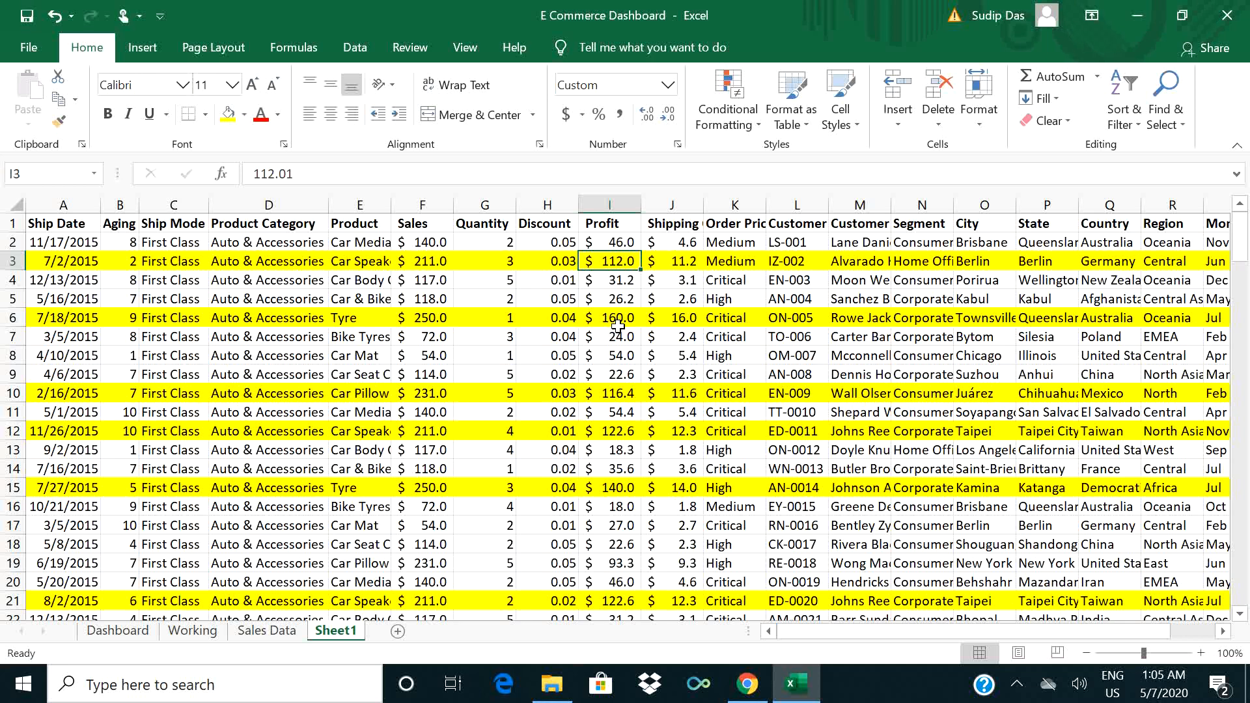
{"action": "left_click", "coordinate": [9, 317]}
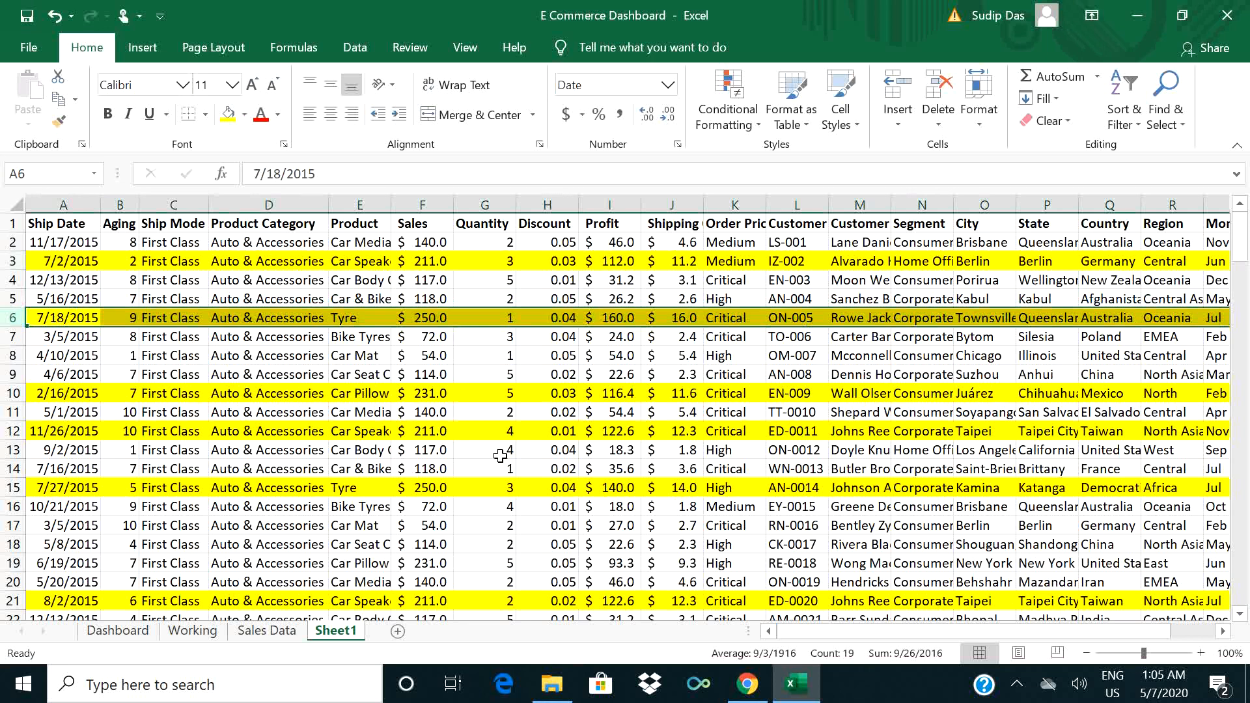
{"action": "left_click", "coordinate": [1217, 242]}
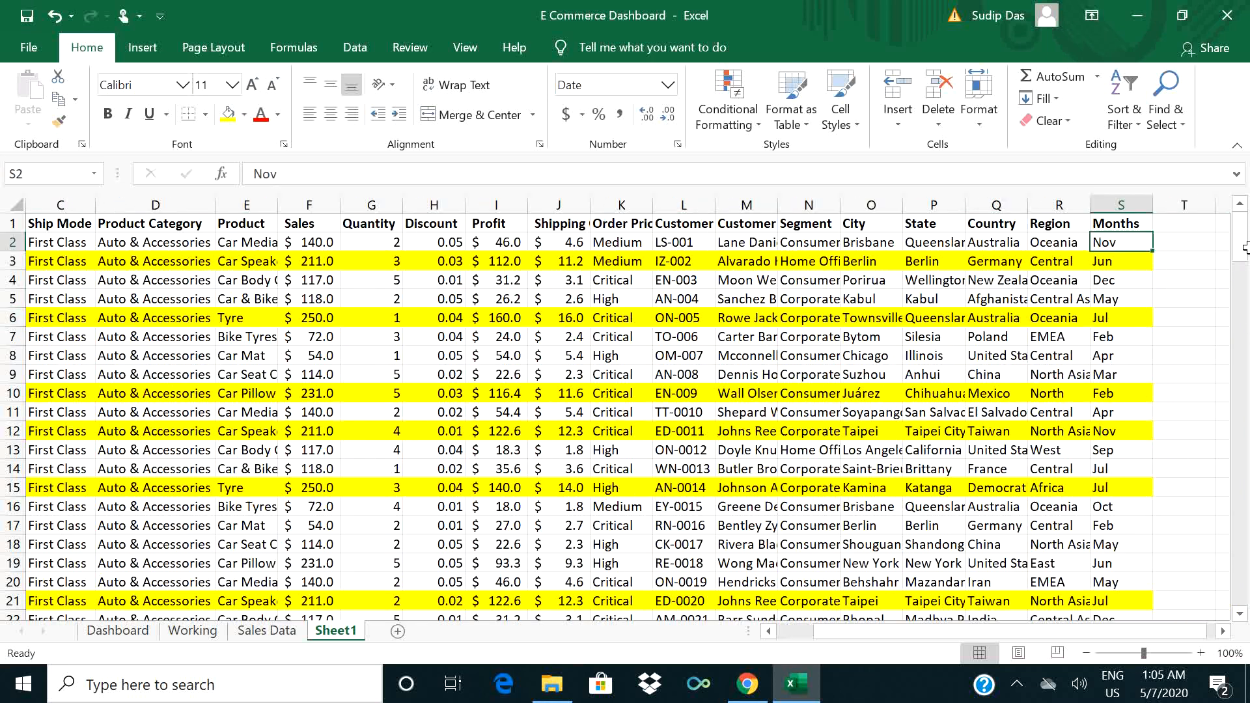
{"action": "left_click_drag", "start_coordinate": [1246, 254], "coordinate": [1249, 598]}
{"action": "left_click_drag", "start_coordinate": [1249, 467], "coordinate": [1246, 259]}
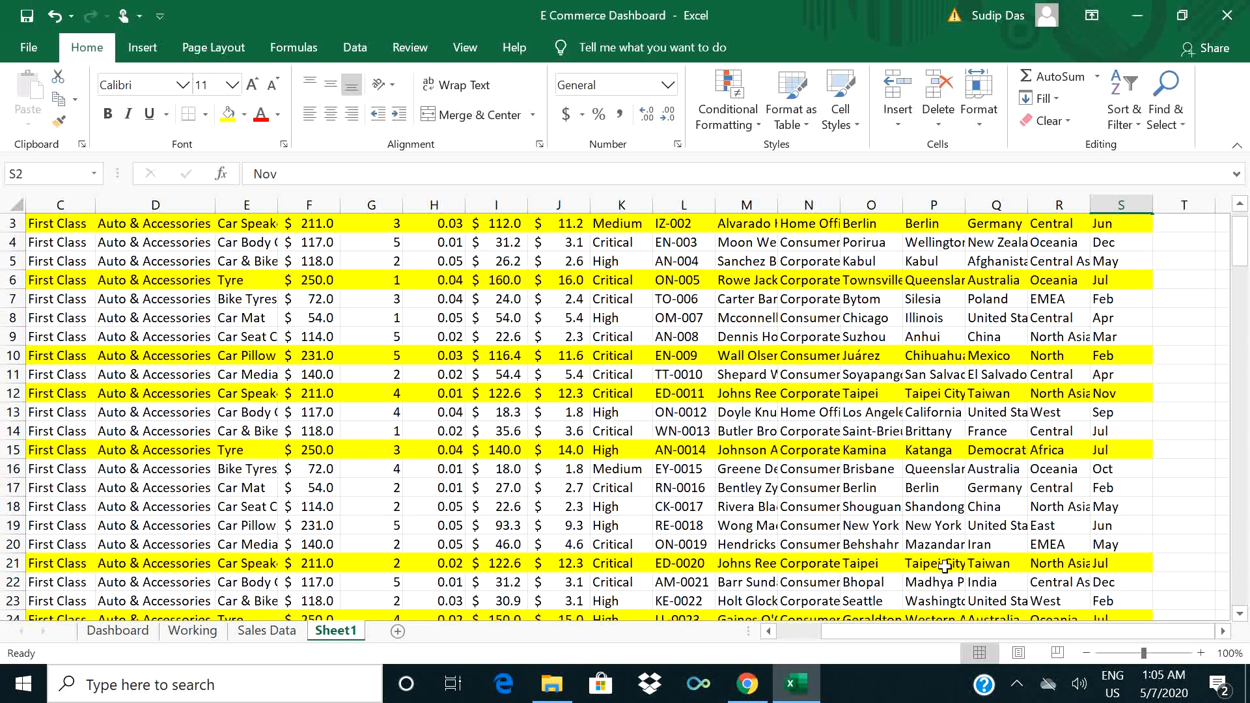
{"action": "left_click_drag", "start_coordinate": [931, 639], "coordinate": [854, 634]}
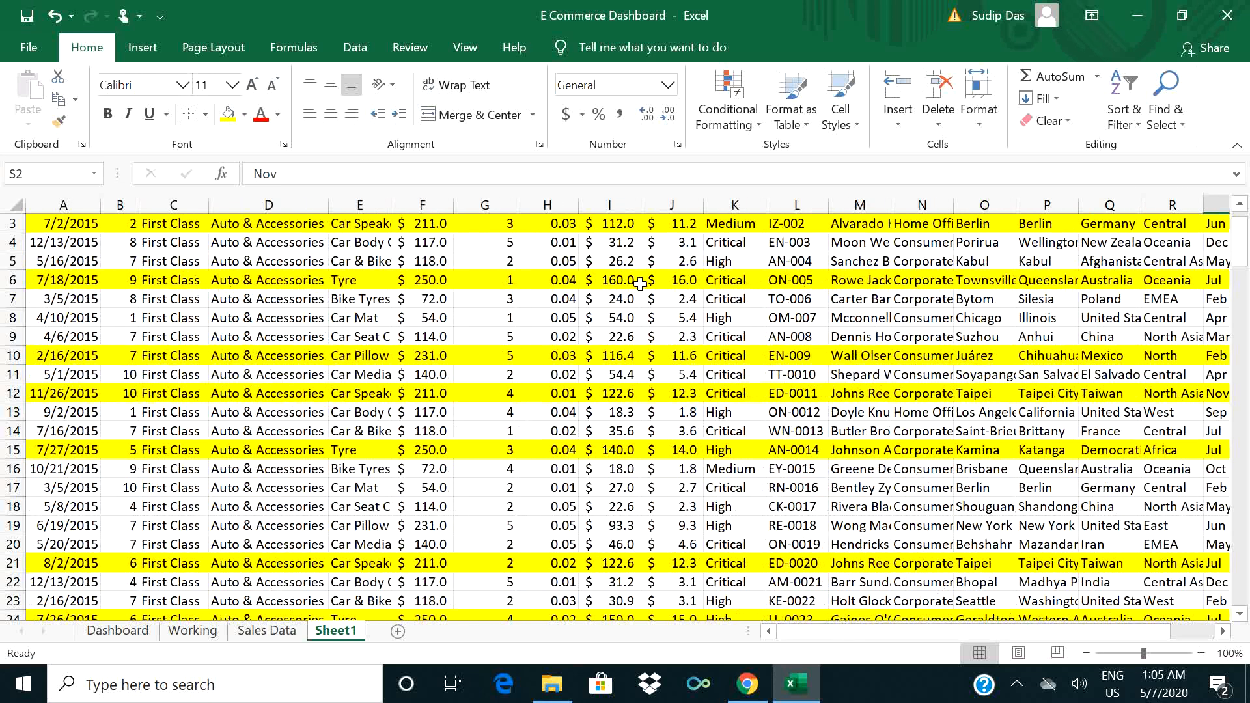
Delete the yellow Profit-based conditional formatting rule and apply the removal to the sheet
{"action": "left_click", "coordinate": [724, 102]}
{"action": "mouse_move", "coordinate": [763, 250]}
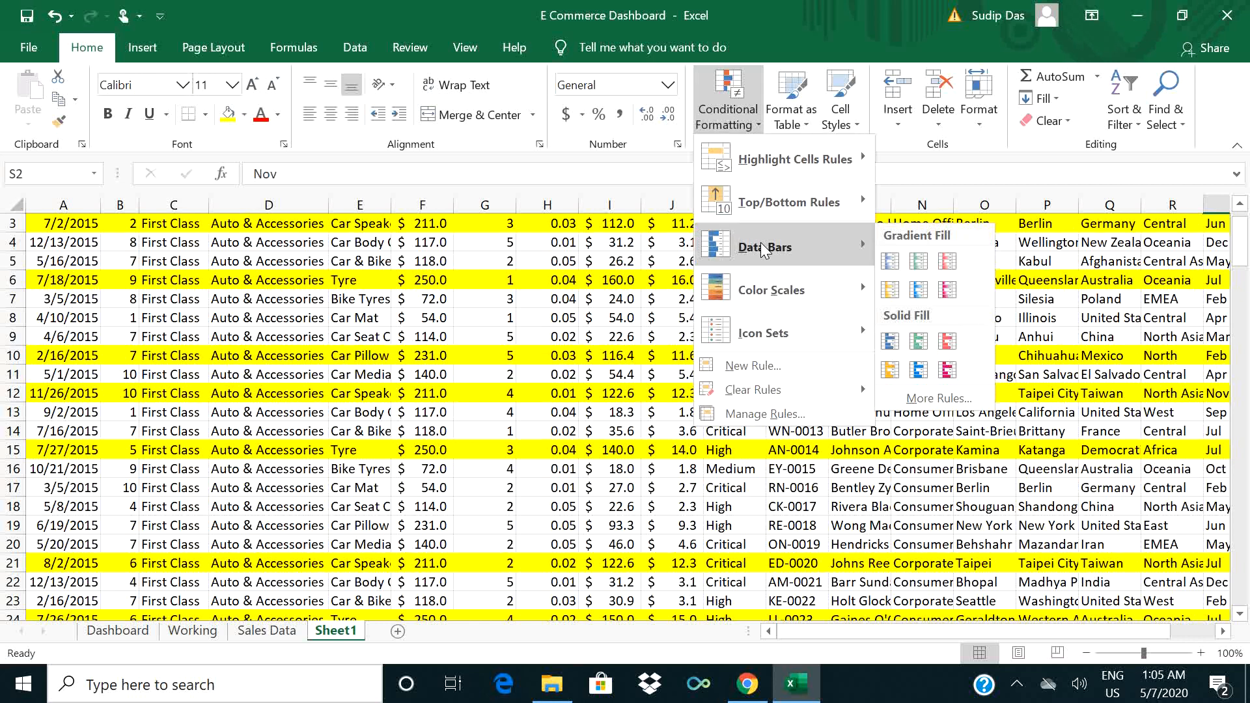
{"action": "left_click", "coordinate": [791, 417]}
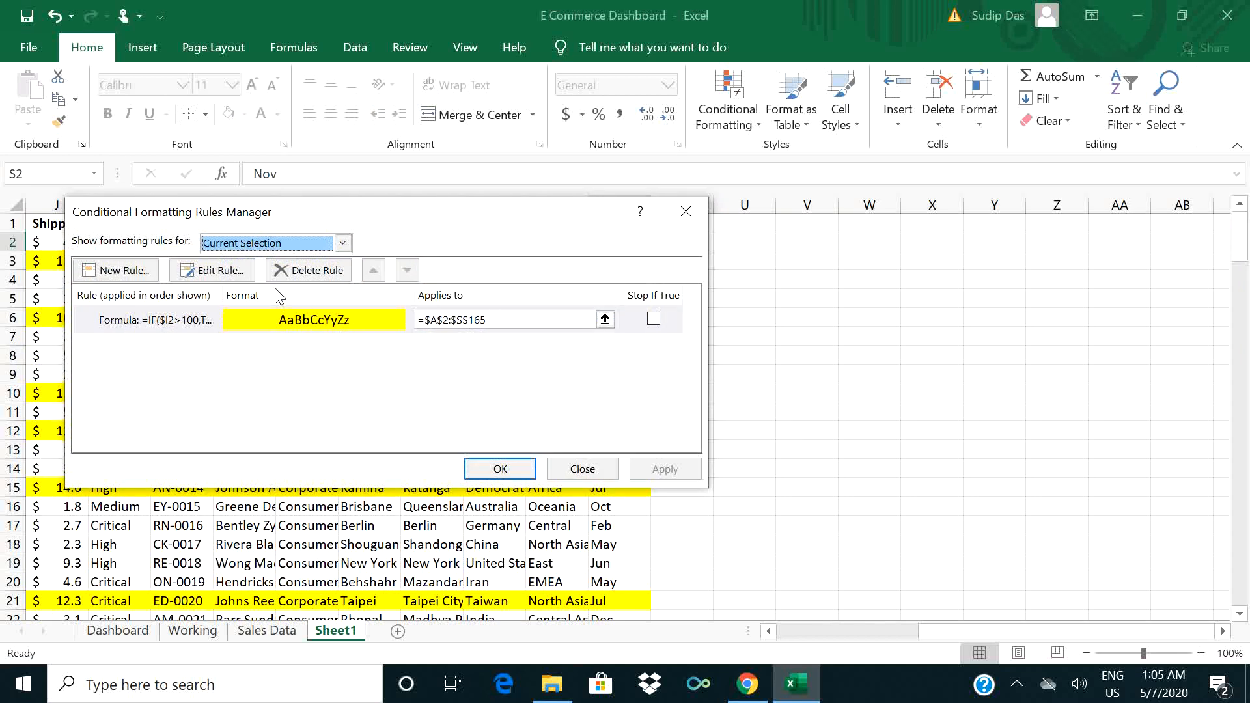
{"action": "left_click", "coordinate": [308, 270]}
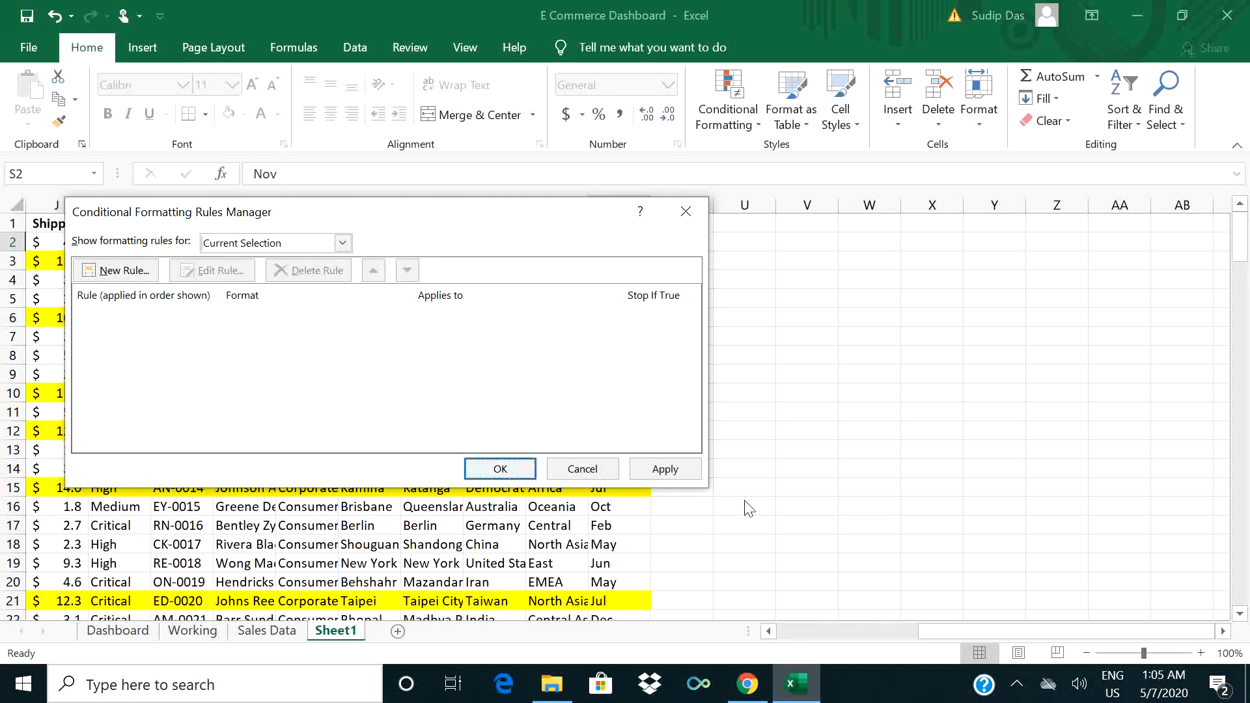
{"action": "left_click", "coordinate": [675, 469]}
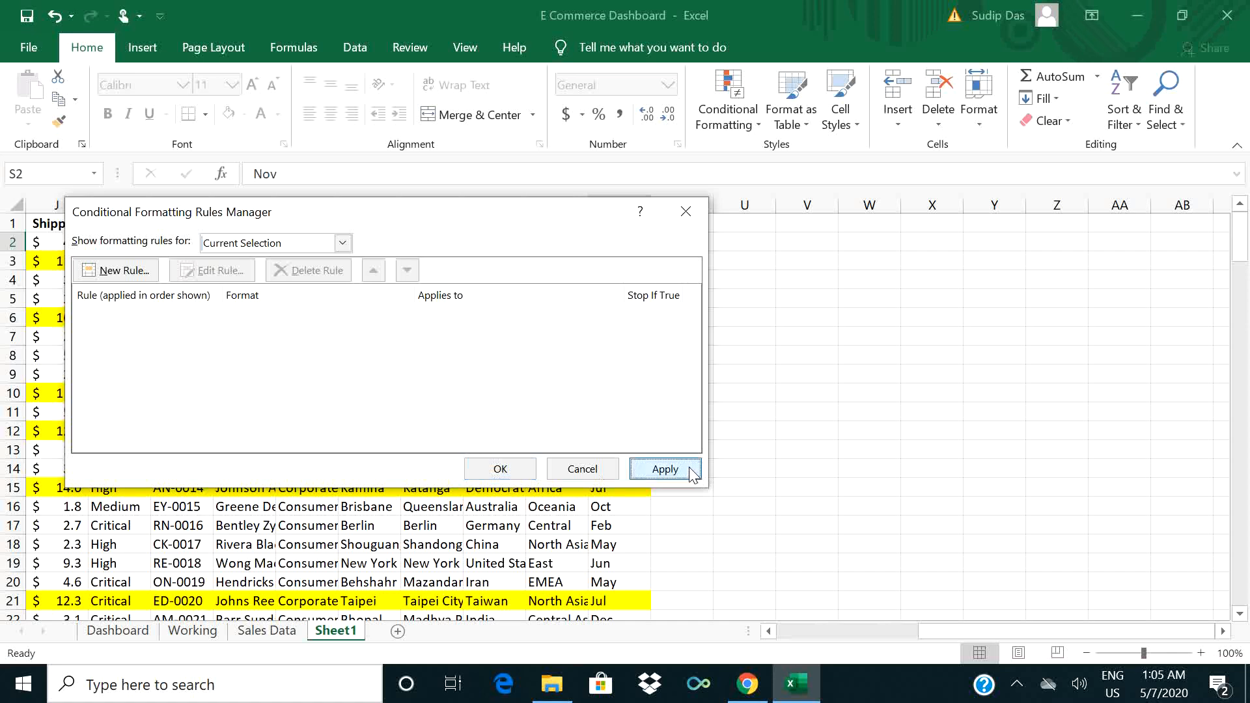
{"action": "left_click", "coordinate": [501, 469]}
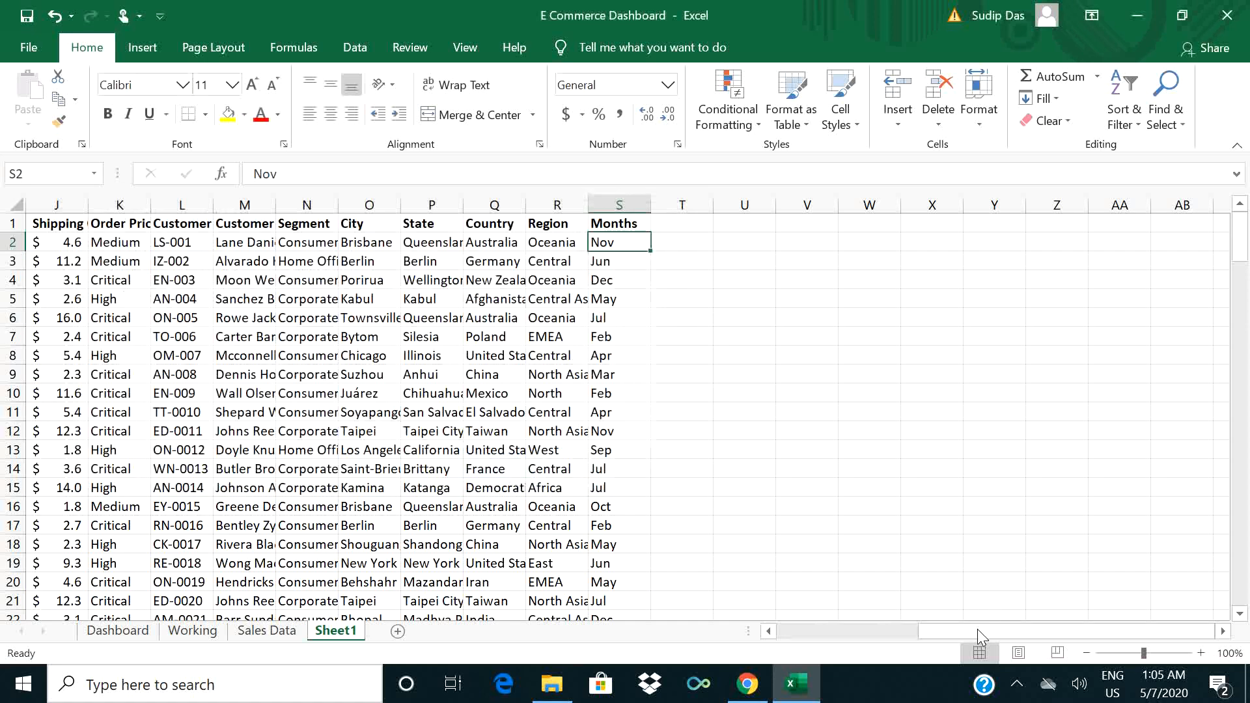
Start a formula-based conditional formatting rule for the data range A2:S165 with the formula =IF($I2<50,True,False)
{"action": "left_click", "coordinate": [795, 629]}
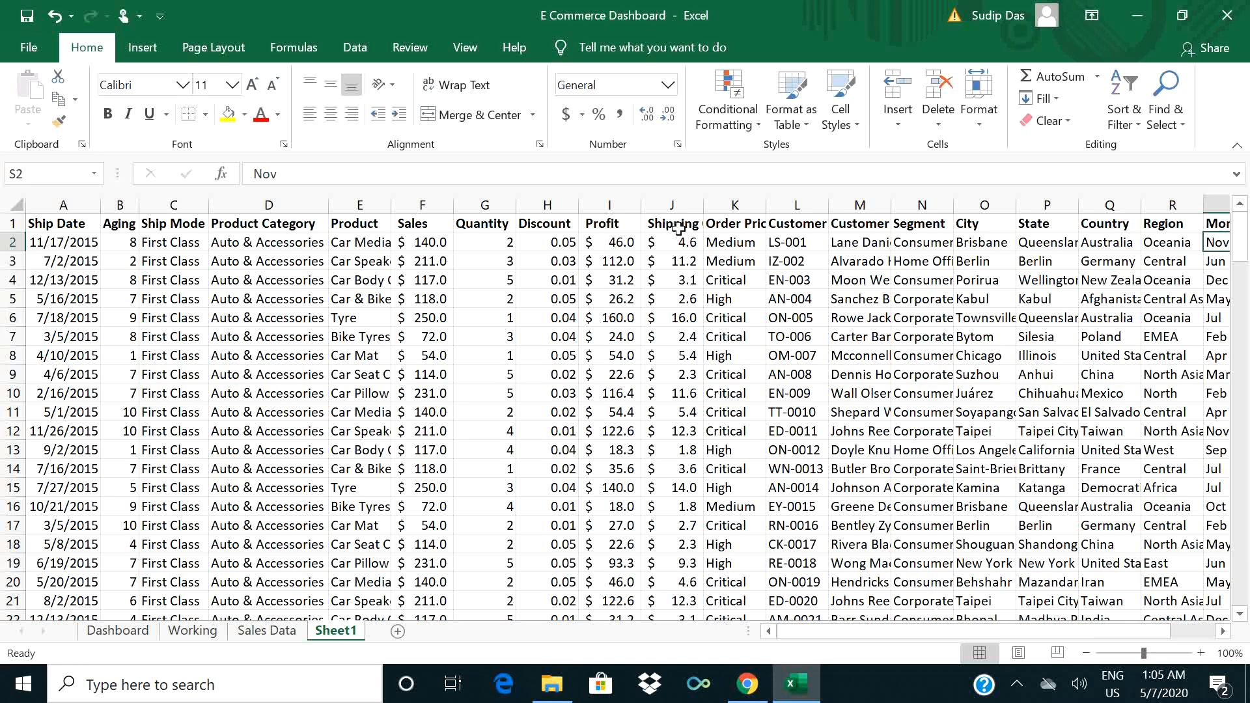
{"action": "left_click", "coordinate": [45, 241]}
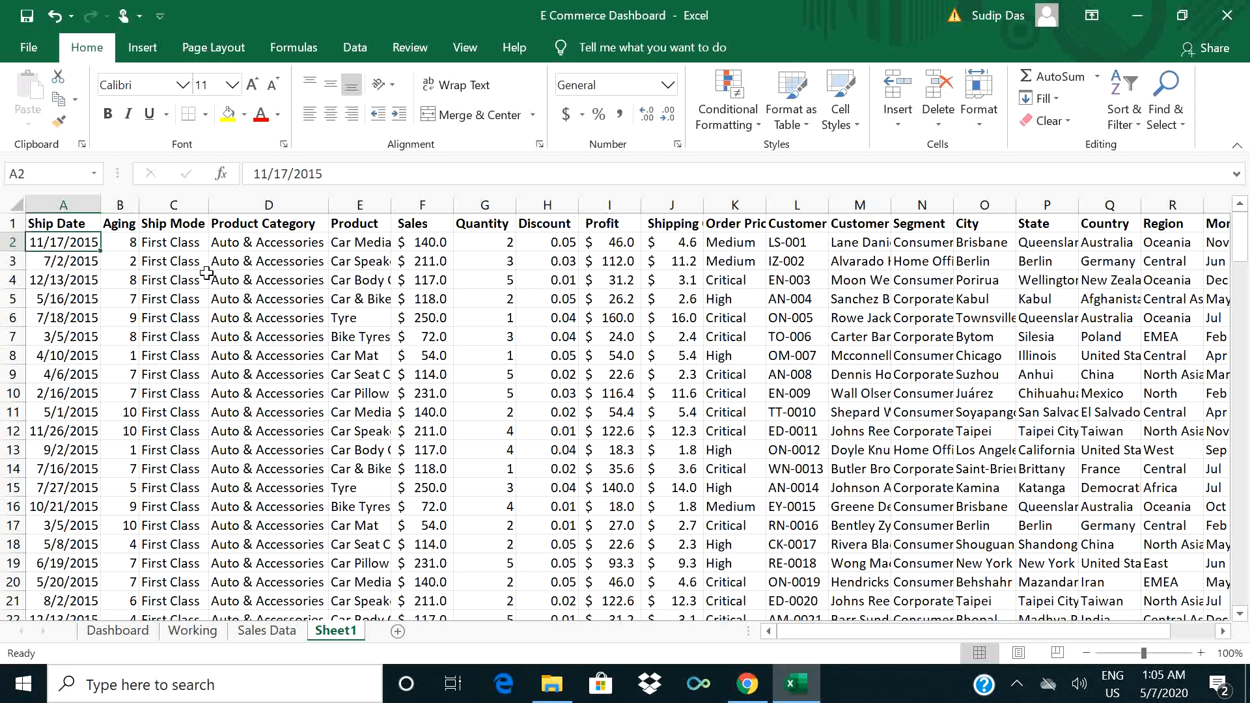
{"action": "left_click_drag", "start_coordinate": [46, 242], "coordinate": [1033, 540]}
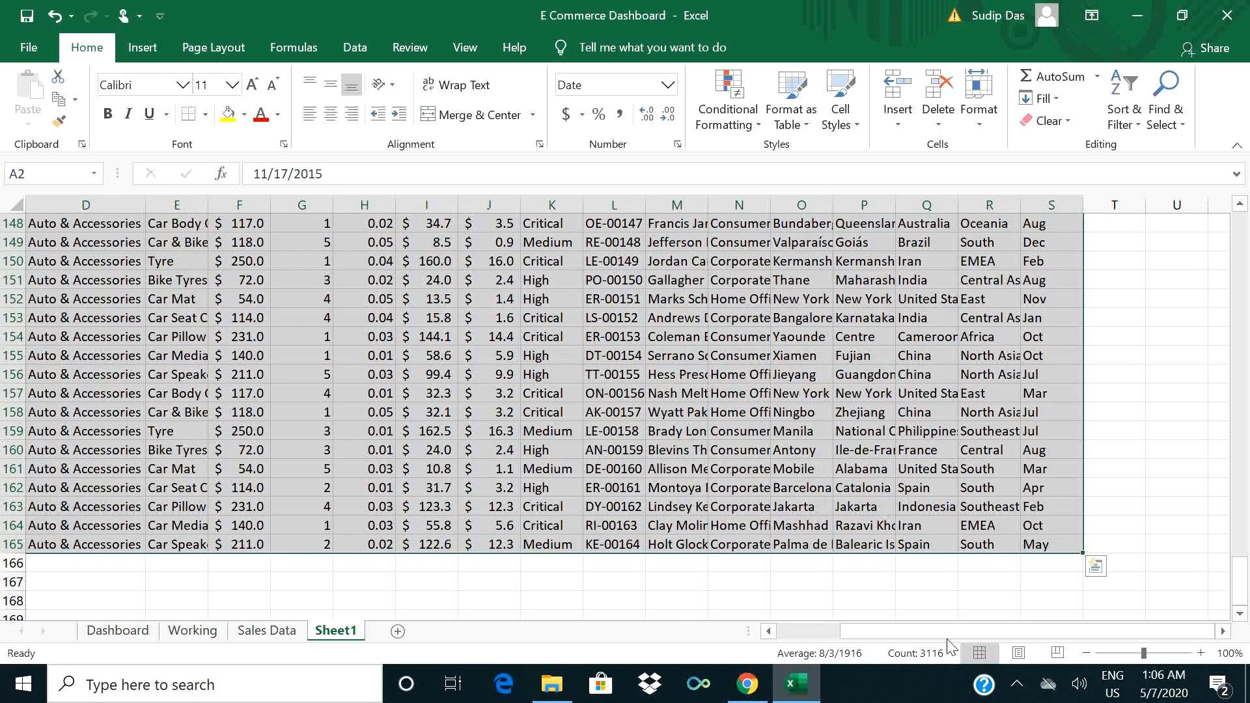
{"action": "left_click_drag", "start_coordinate": [948, 632], "coordinate": [796, 632]}
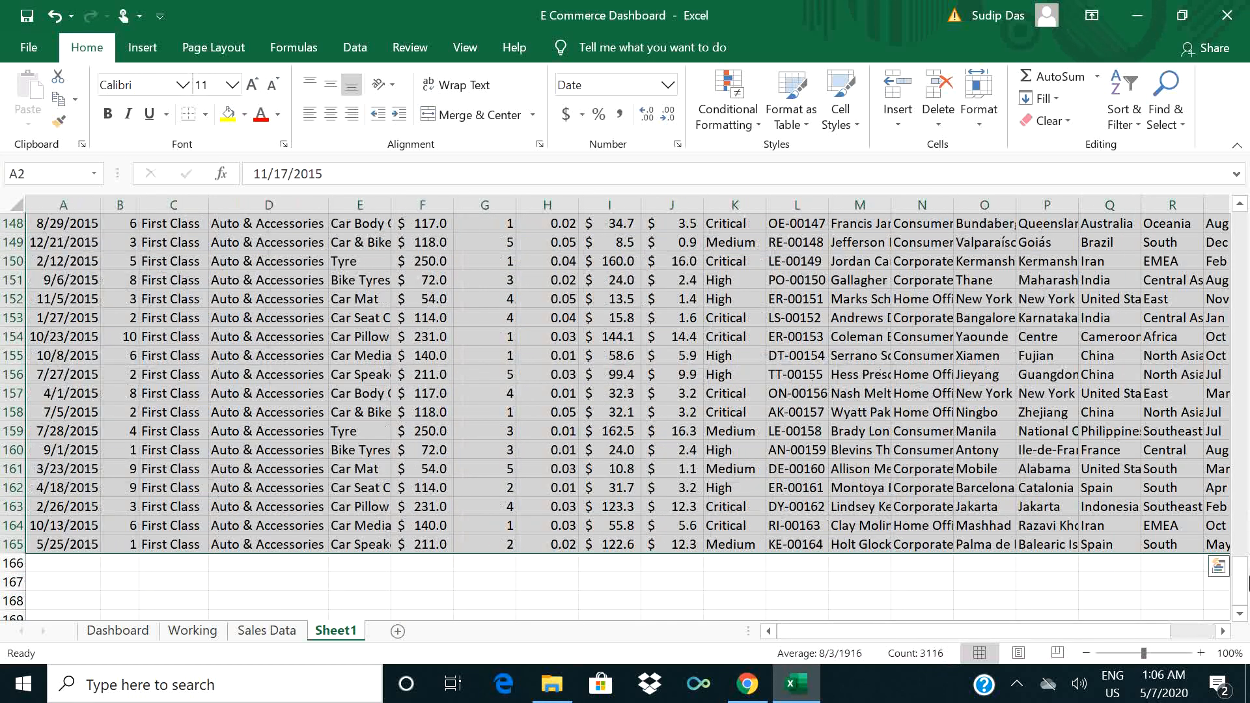
{"action": "left_click_drag", "start_coordinate": [1247, 585], "coordinate": [1244, 228]}
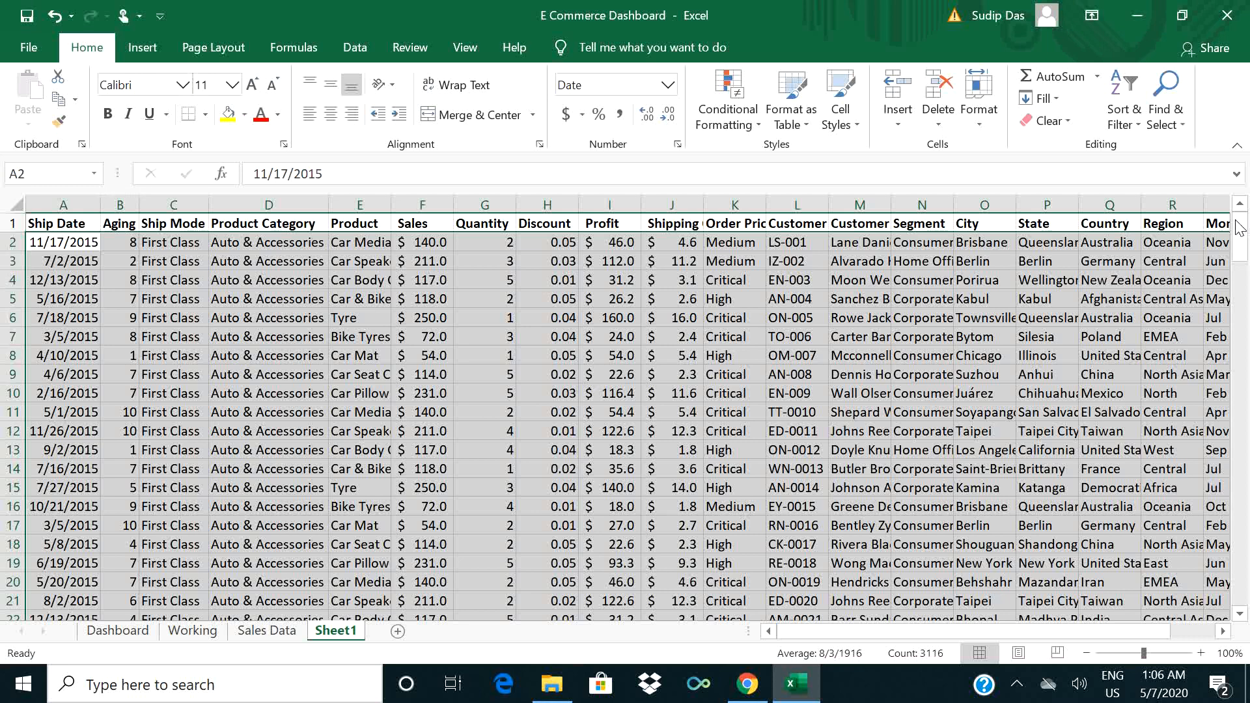
{"action": "left_click", "coordinate": [744, 108]}
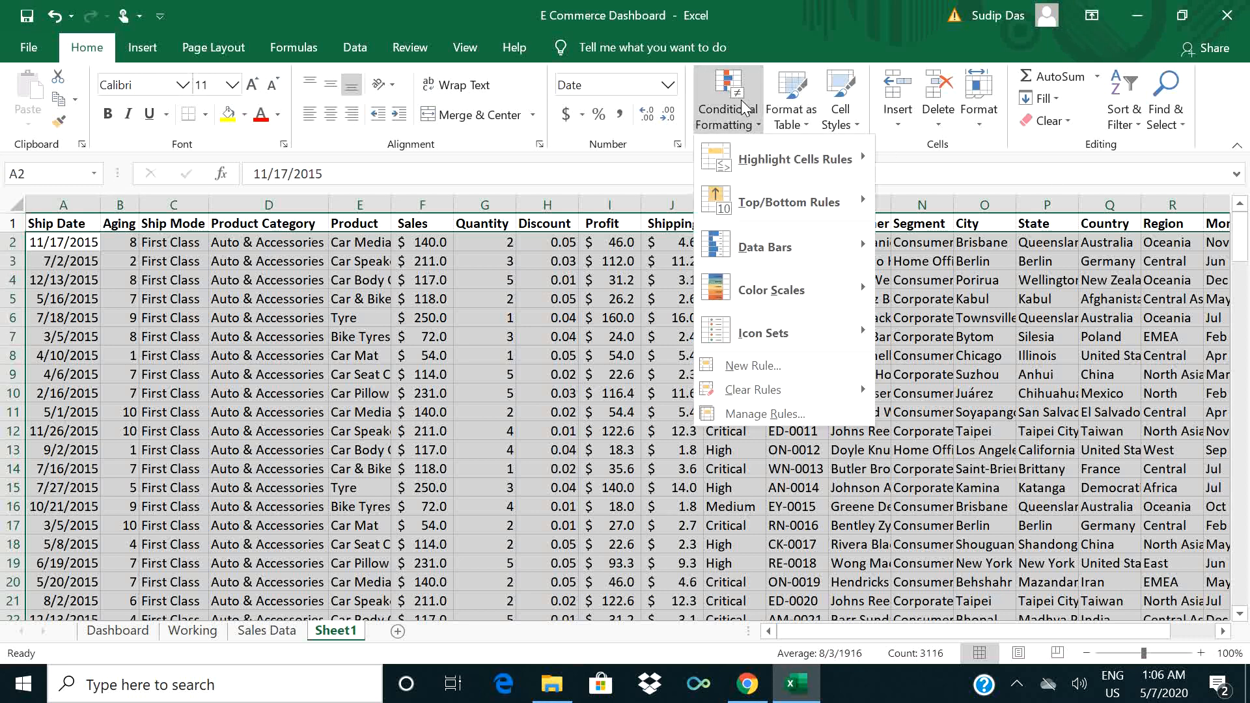
{"action": "left_click", "coordinate": [792, 360]}
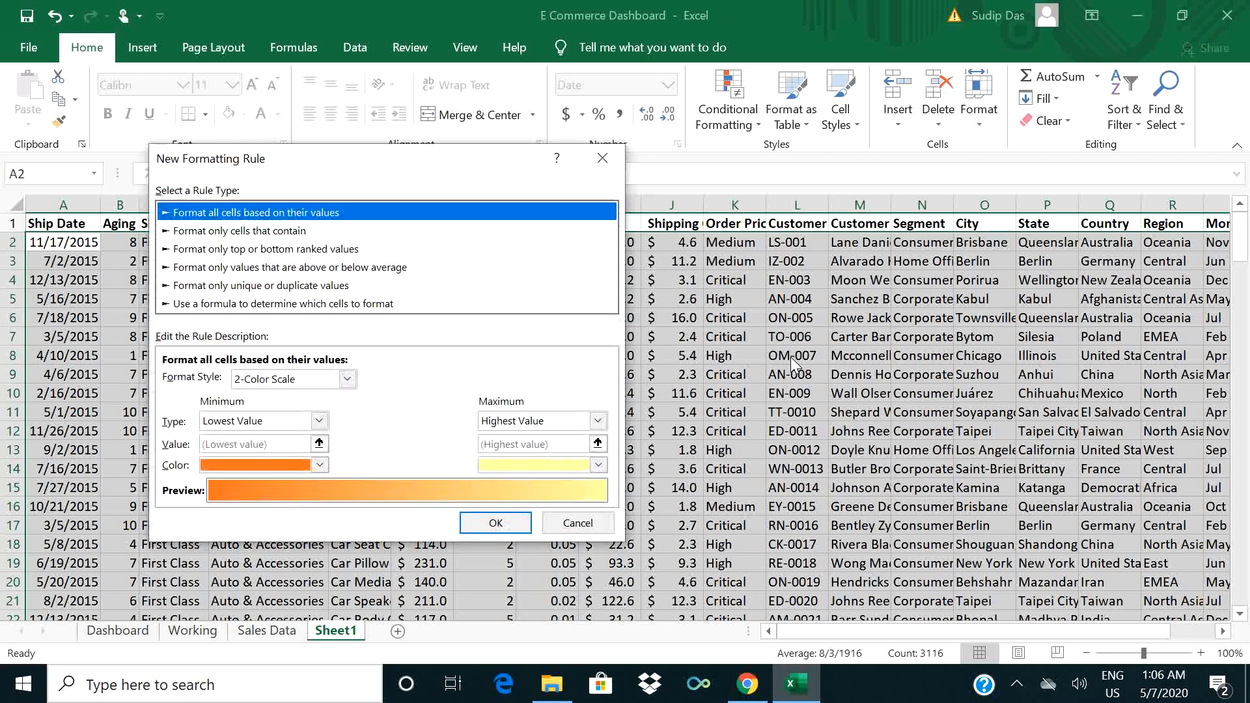
{"action": "left_click", "coordinate": [390, 301]}
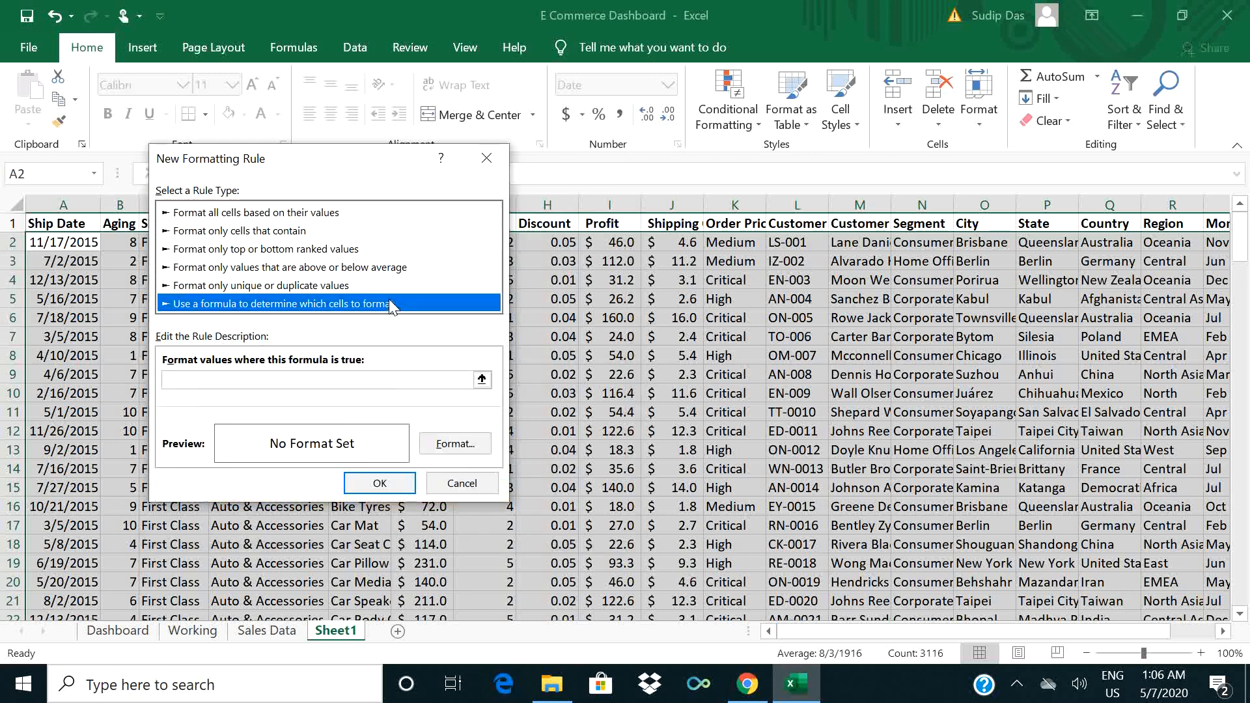
{"action": "left_click", "coordinate": [400, 383]}
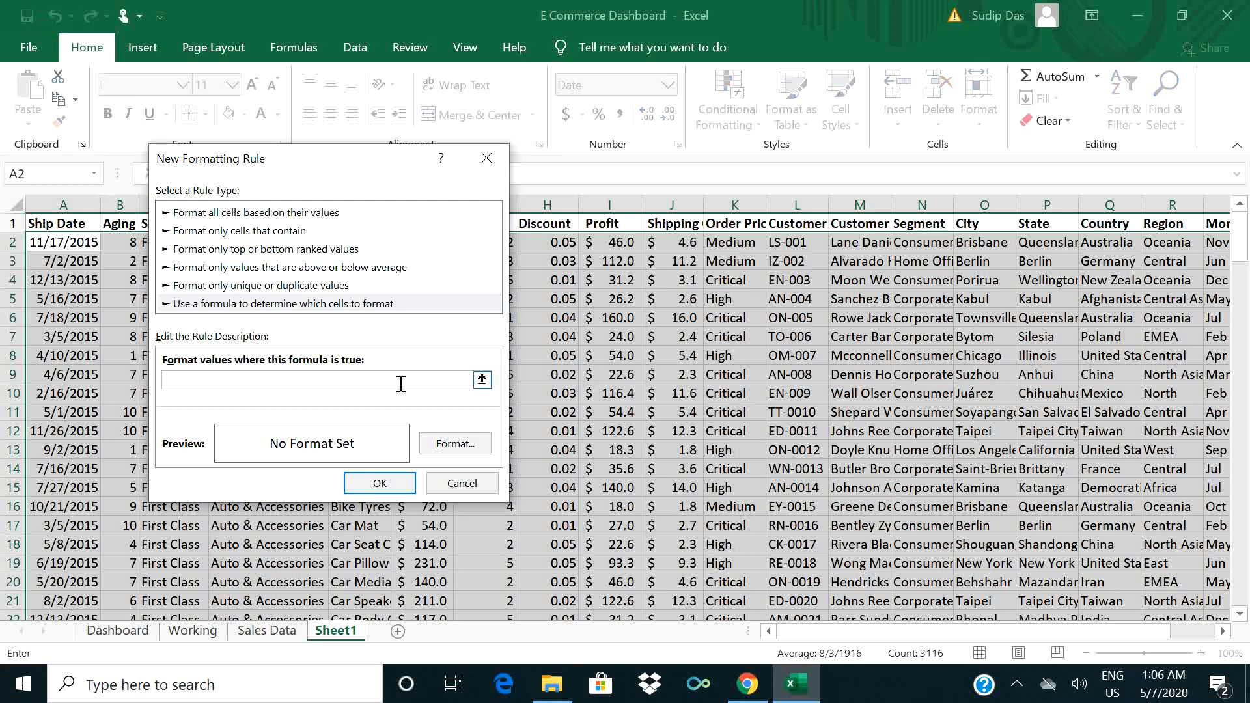
{"action": "type", "text": "=IF($I2<50,True,False)"}
Give the Profit-below-50 rule a green background fill and apply it to the selected data
{"action": "left_click", "coordinate": [453, 444]}
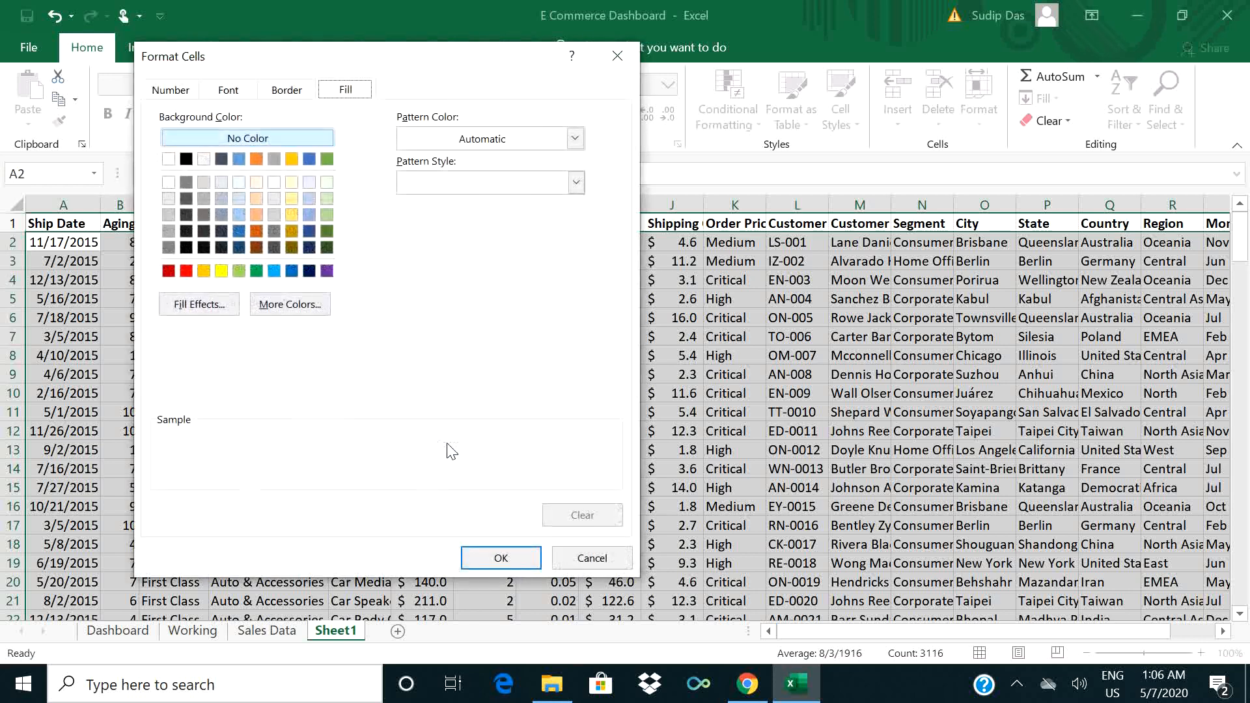
{"action": "left_click", "coordinate": [258, 270]}
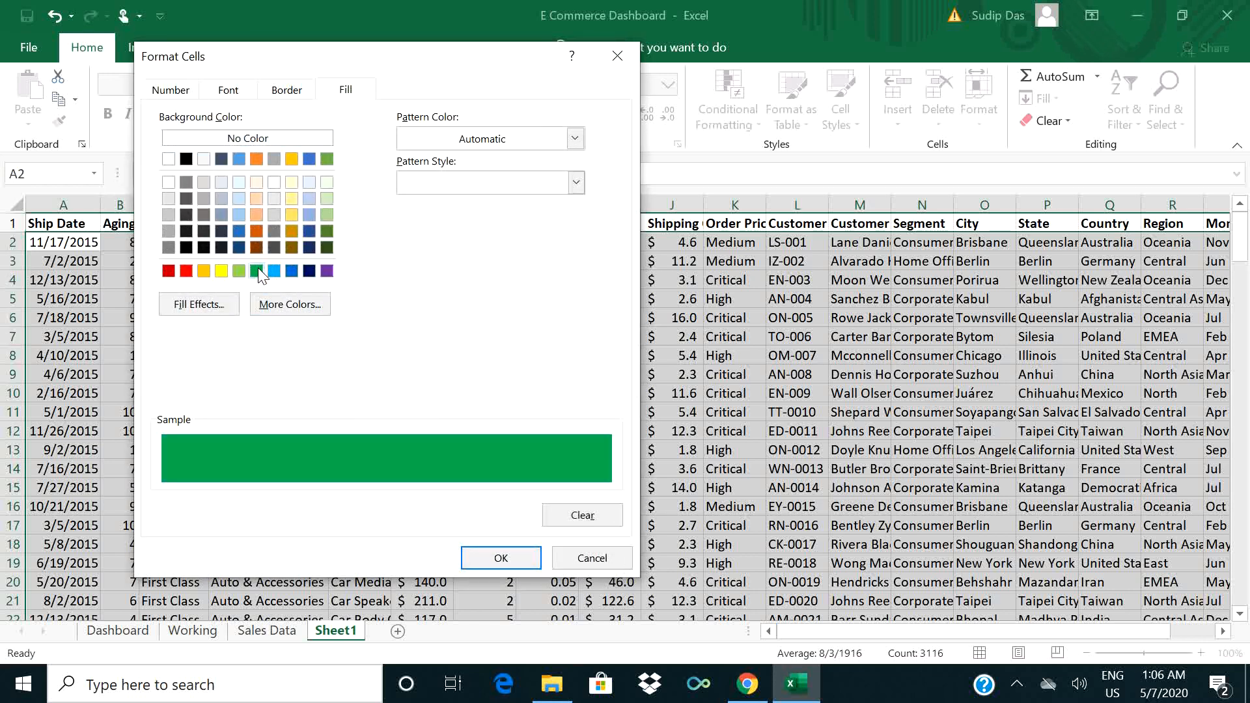
{"action": "left_click", "coordinate": [519, 561]}
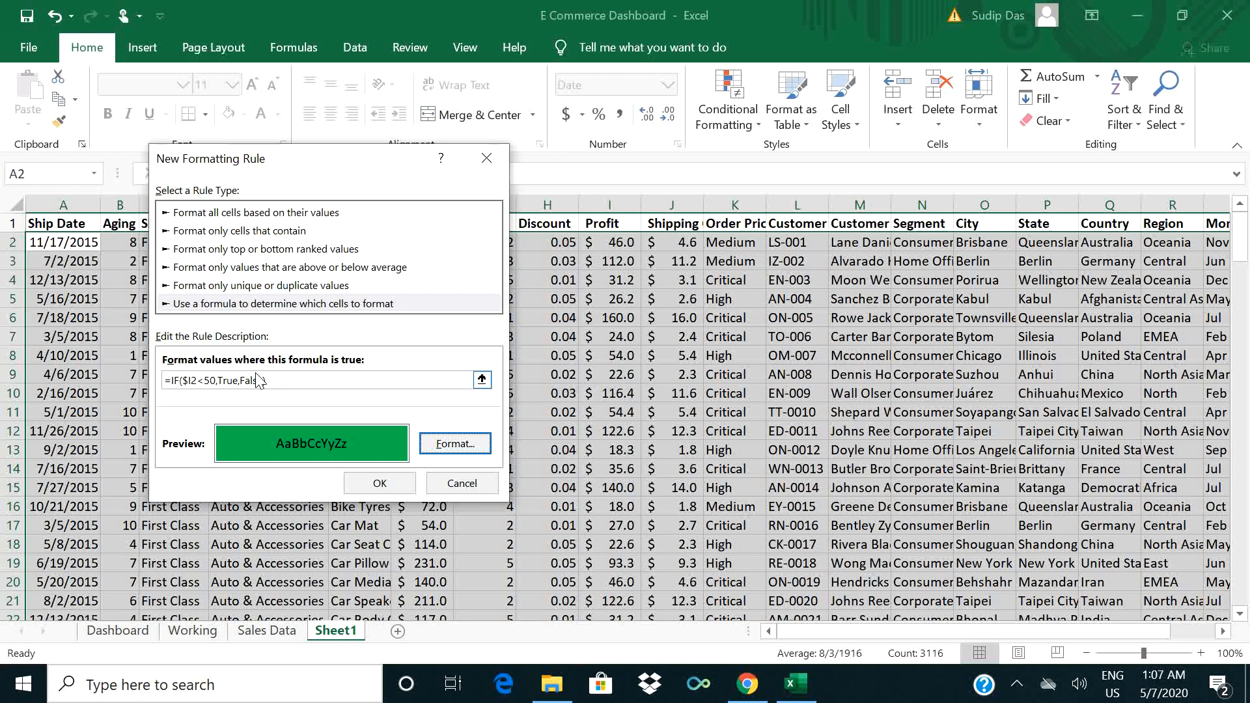
{"action": "left_click", "coordinate": [394, 485]}
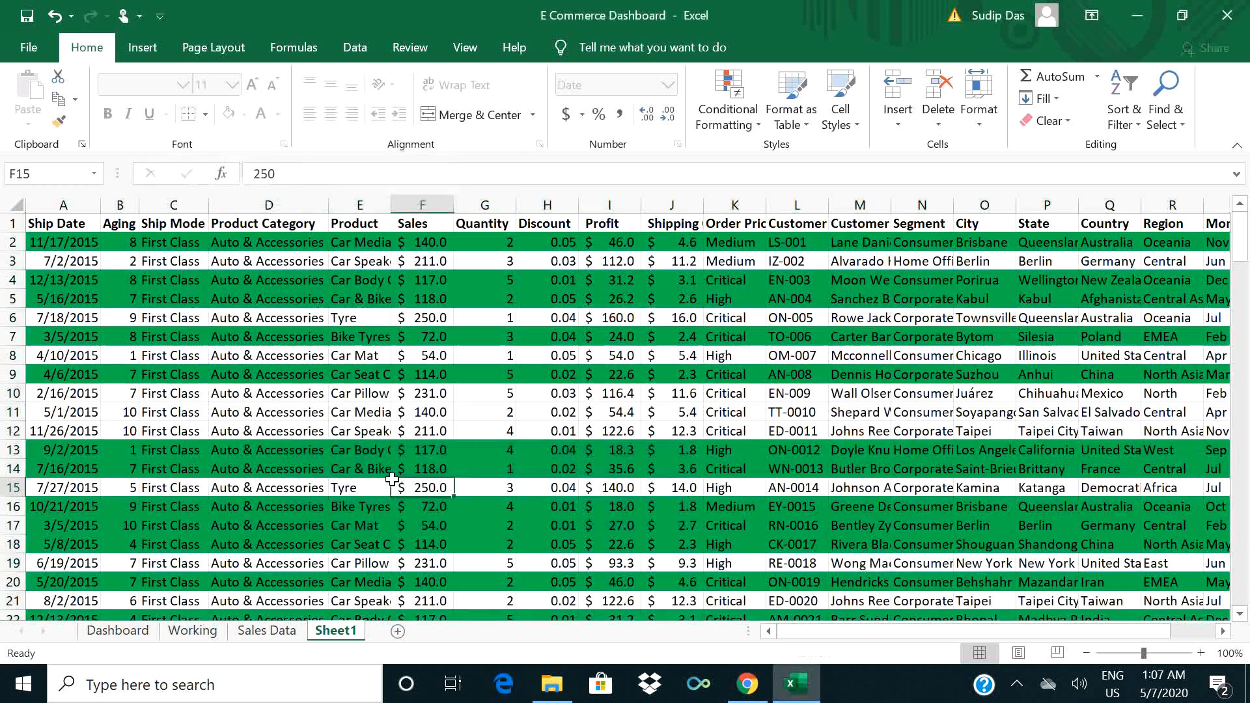
{"action": "left_click", "coordinate": [394, 485]}
{"action": "left_click", "coordinate": [391, 482]}
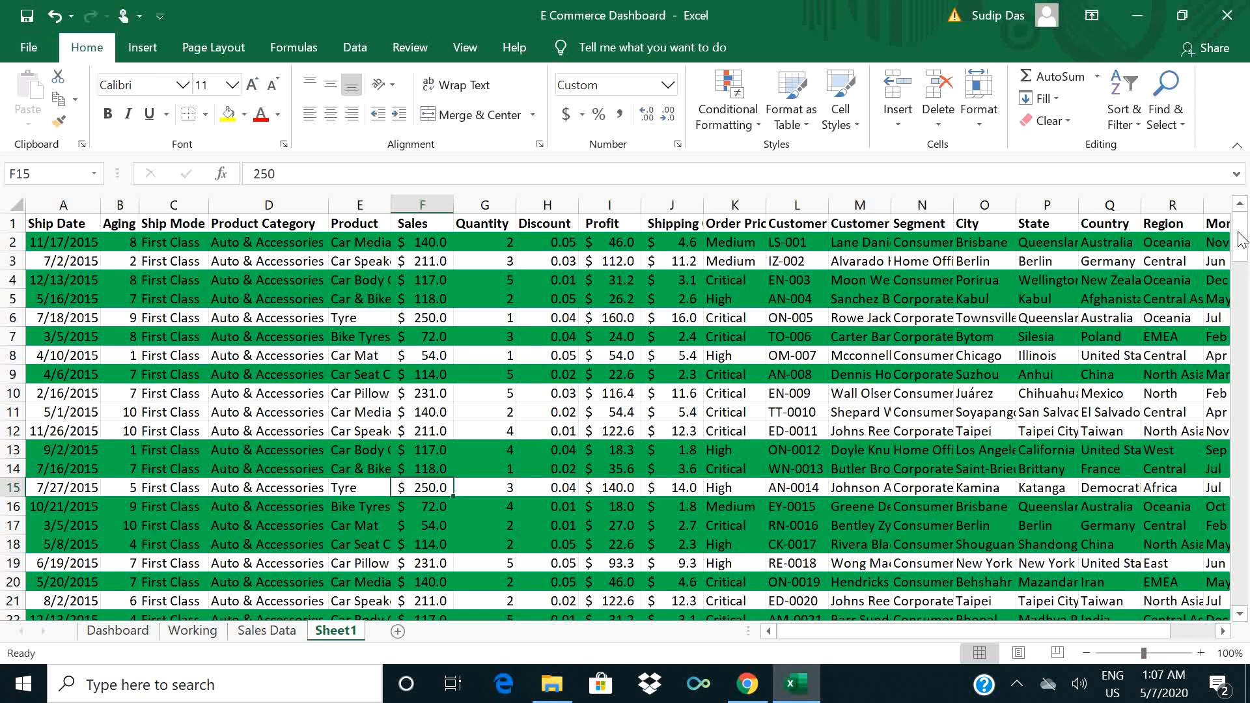
{"action": "left_click_drag", "start_coordinate": [1240, 237], "coordinate": [1244, 182]}
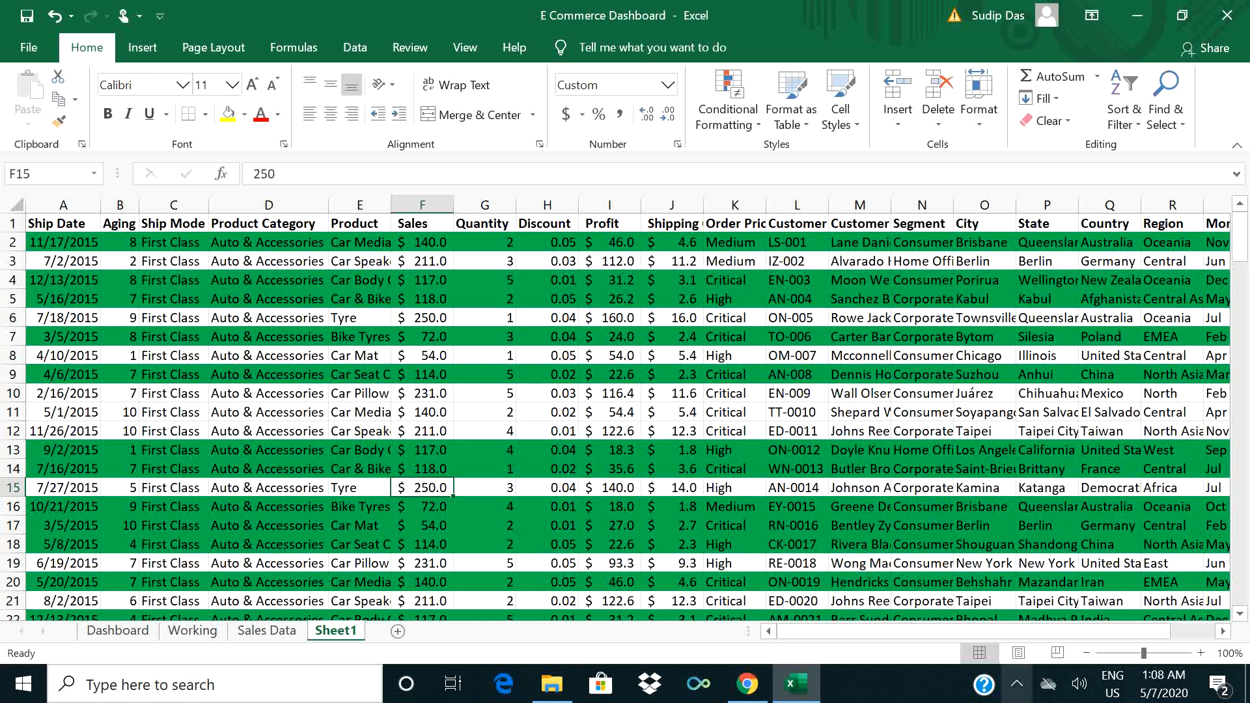
{"action": "left_click", "coordinate": [1018, 692]}
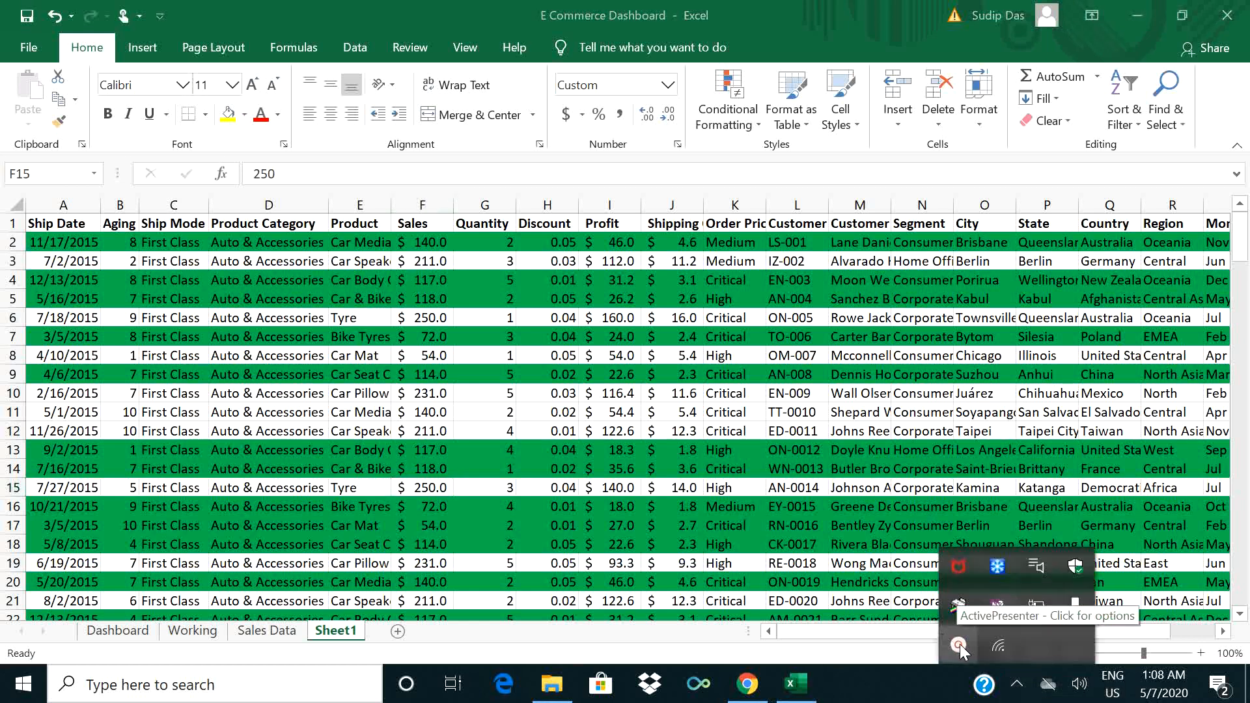